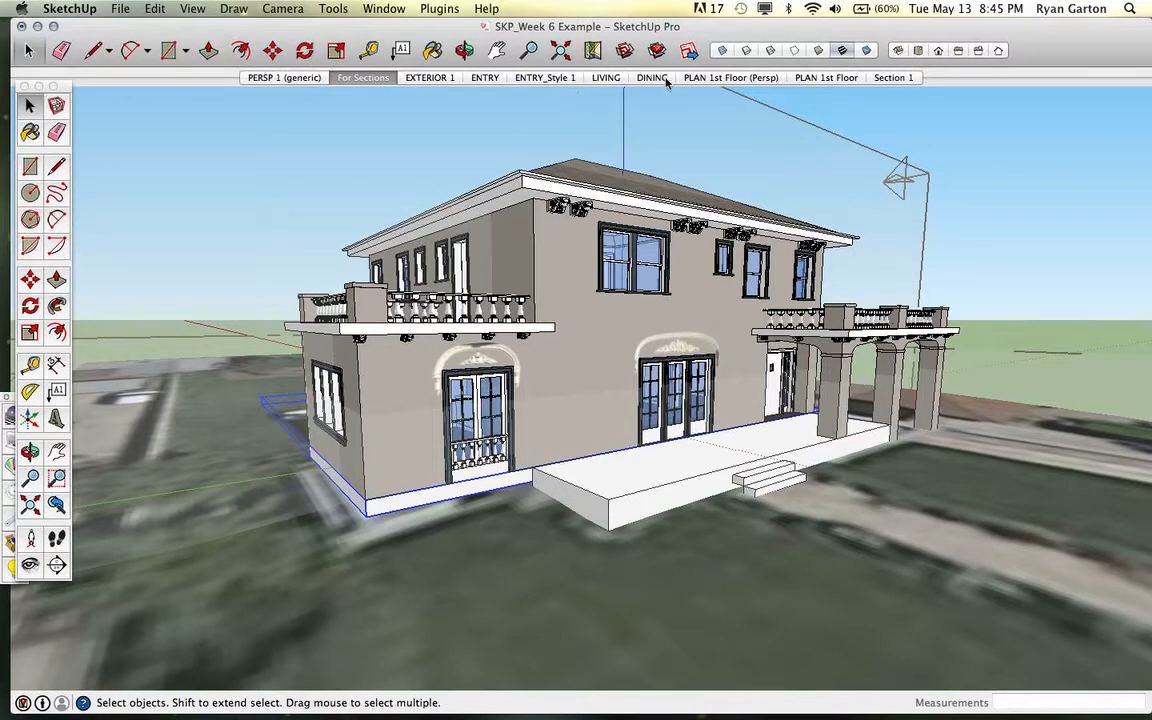
# Step: Recall the PLAN 1st Floor (Persp) scene and examine the cut-away first floor in perspective
pyautogui.click(712, 79)
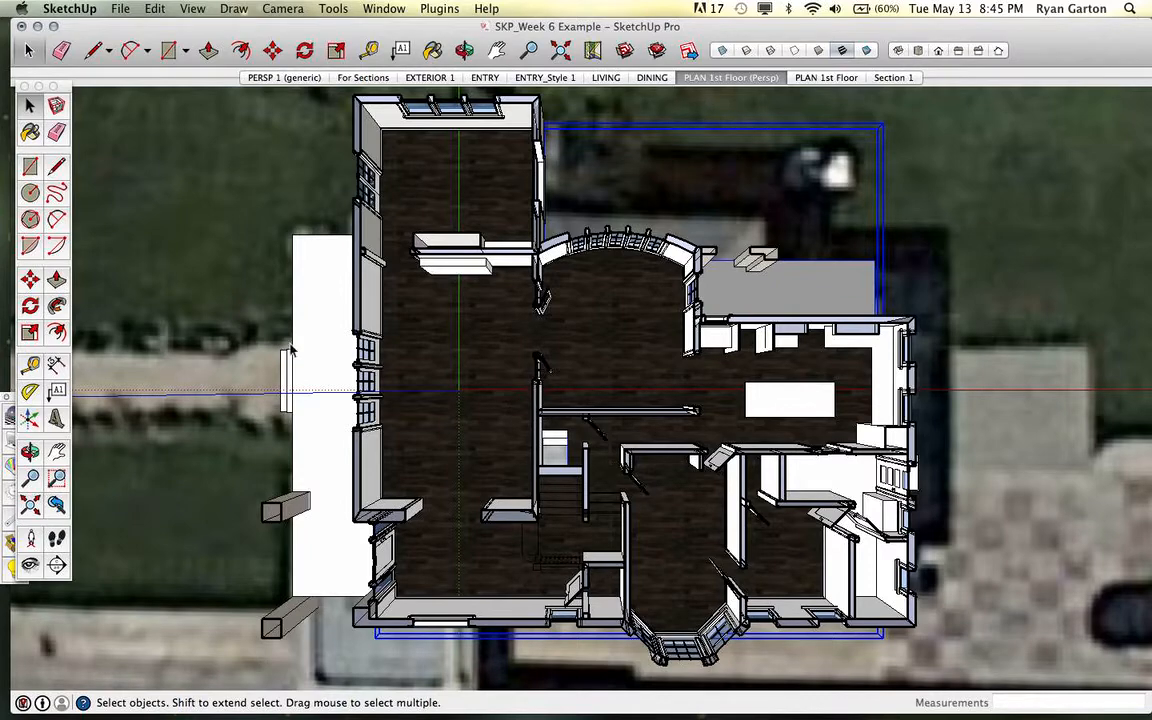
pyautogui.moveTo(500, 458); pyautogui.dragTo(503, 489, button='middle')
pyautogui.scroll(5, 500, 489)
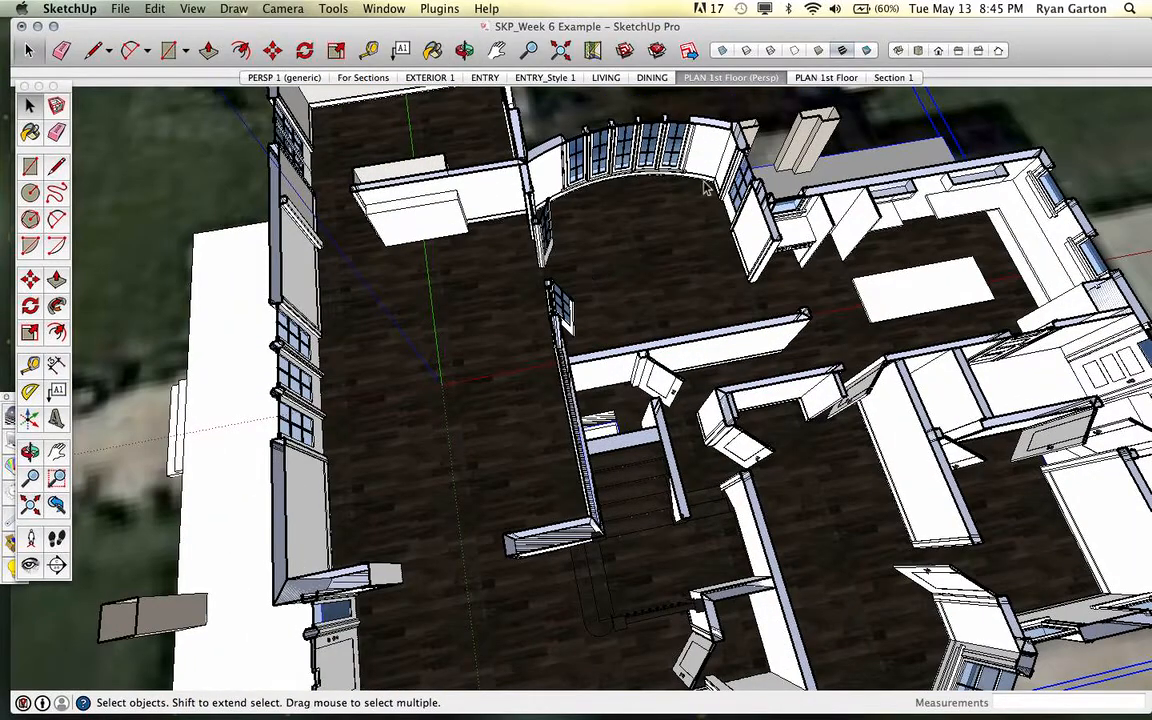
# Step: Recall the PLAN 1st Floor scene and apply the HiddenLine style from the Default Styles collection
pyautogui.click(805, 78)
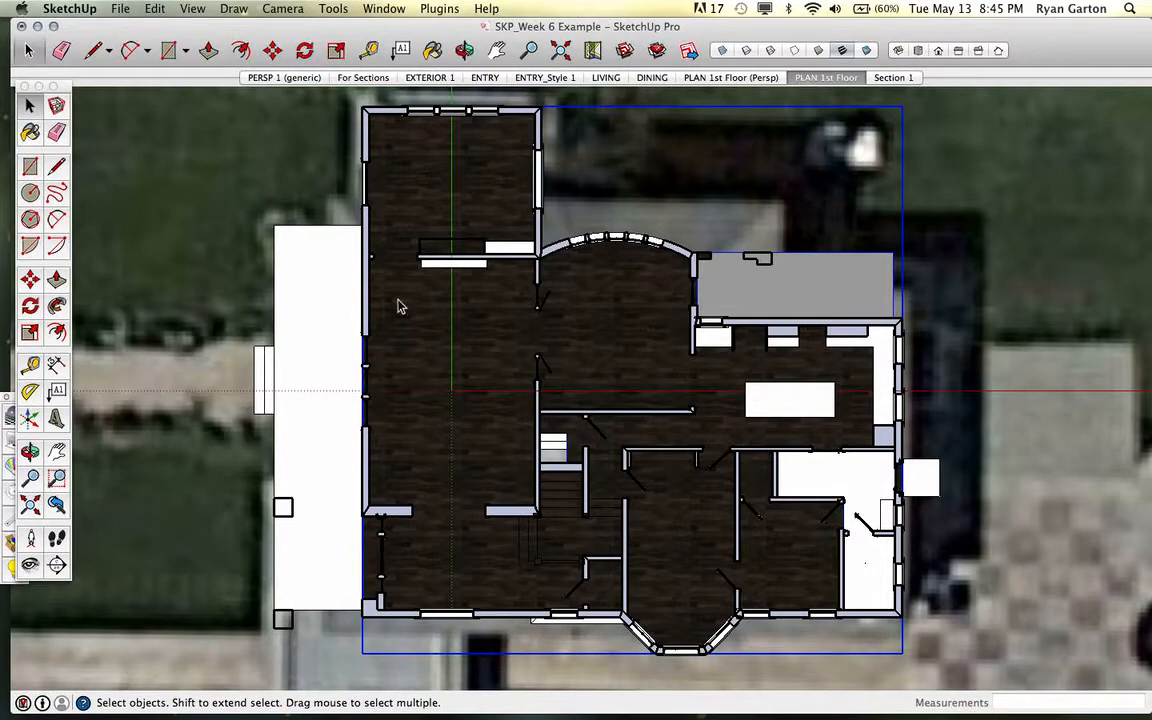
pyautogui.moveTo(440, 716)
pyautogui.click(383, 8)
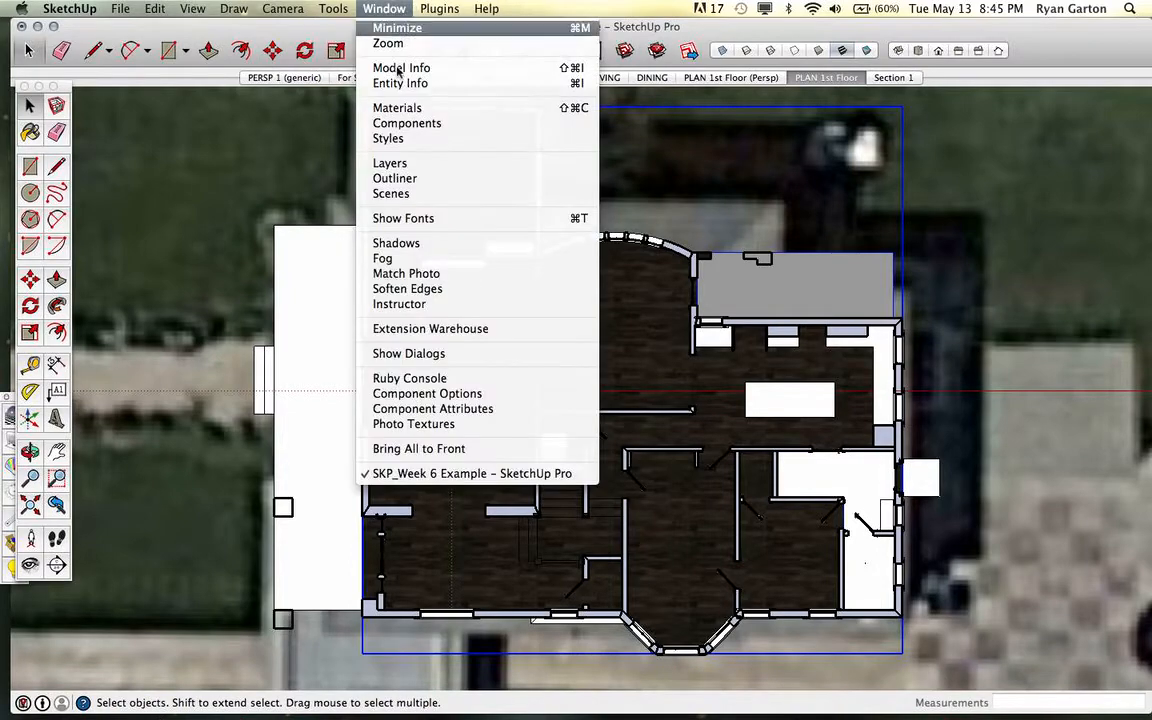
pyautogui.click(388, 138)
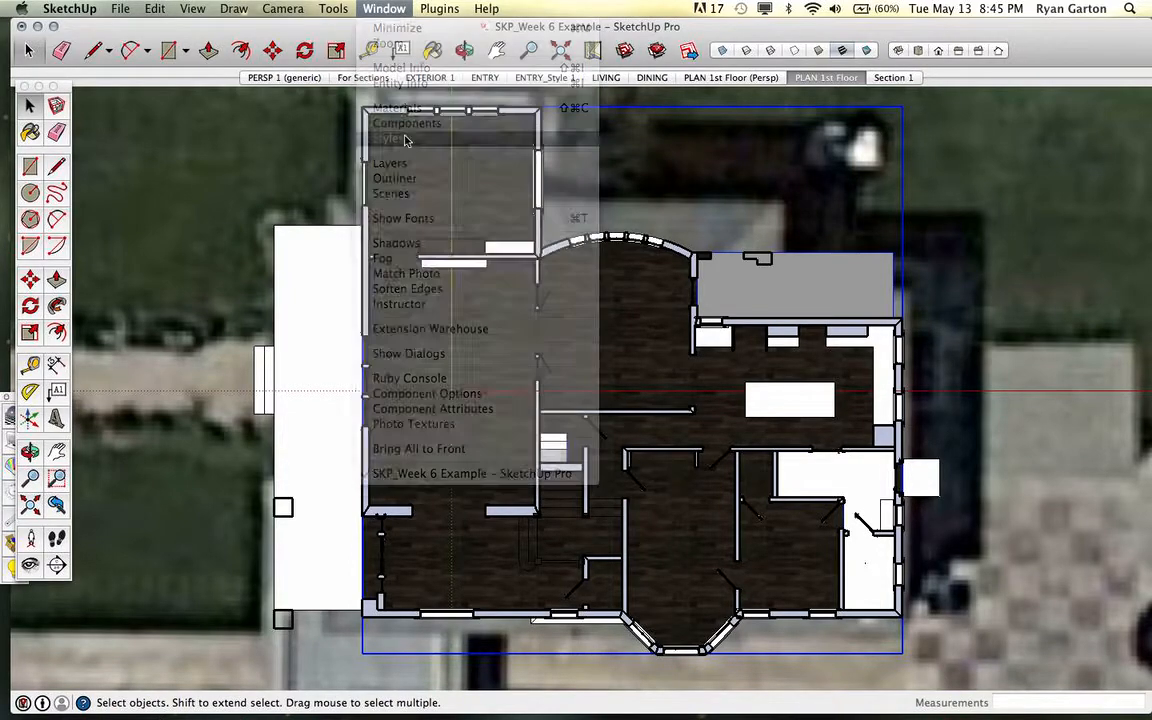
pyautogui.click(298, 204)
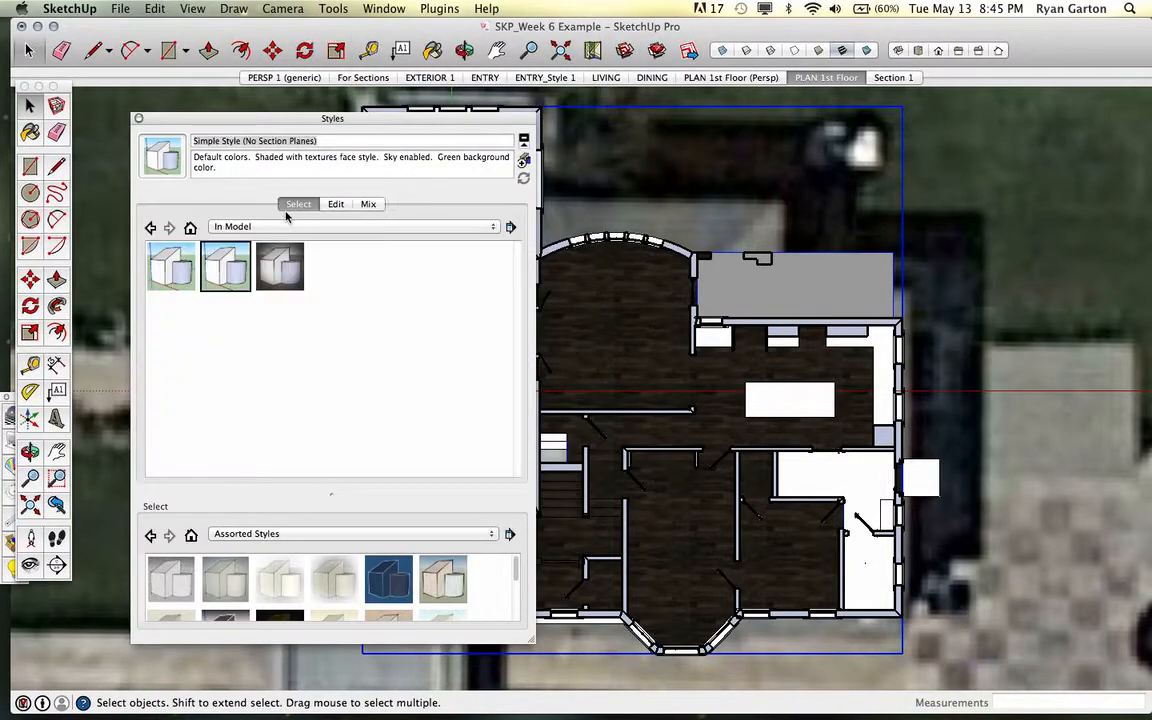
pyautogui.click(308, 228)
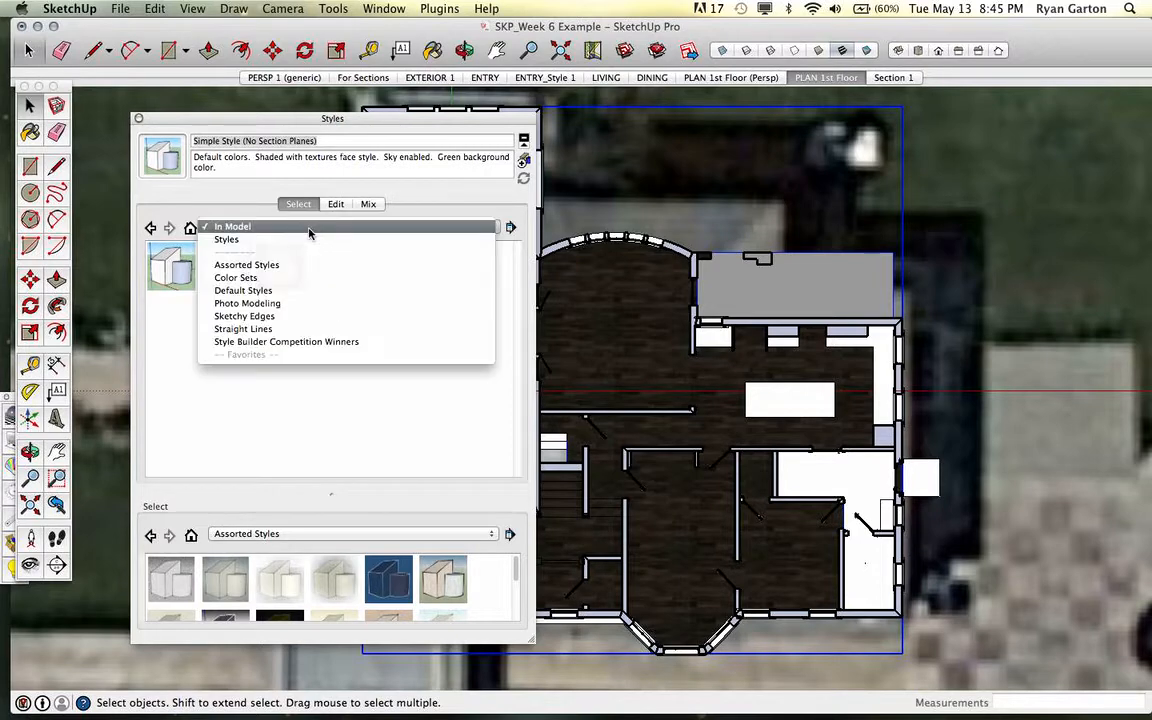
pyautogui.click(276, 291)
pyautogui.click(266, 270)
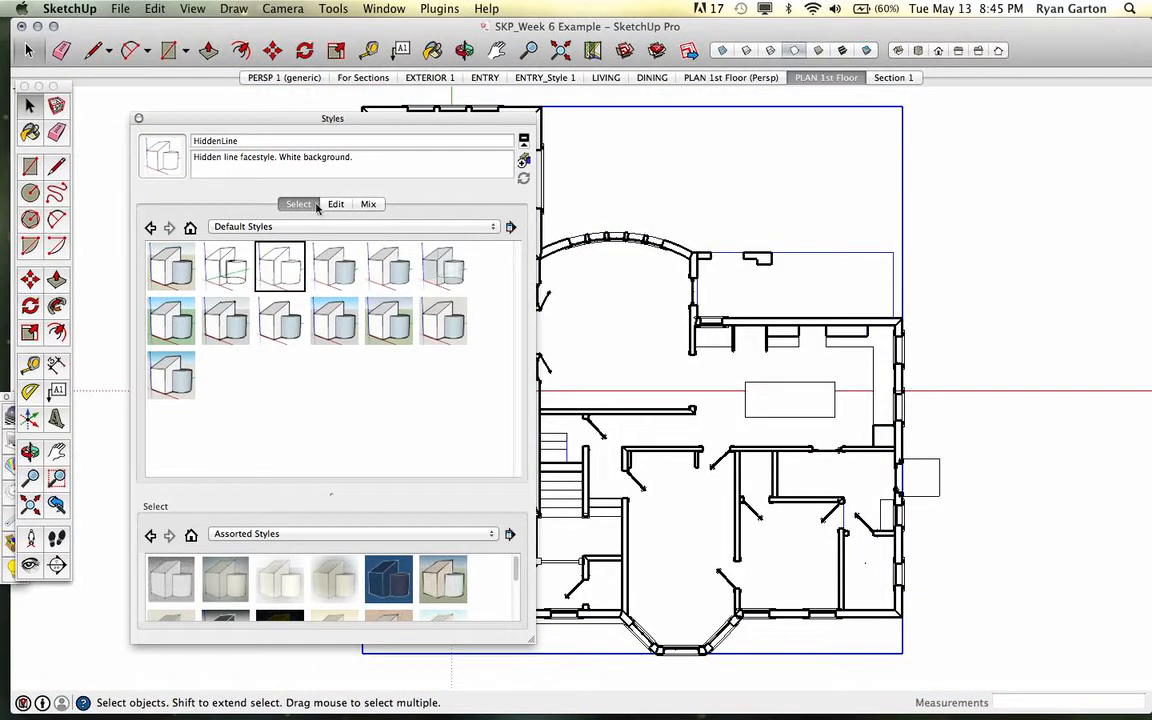
pyautogui.click(931, 307)
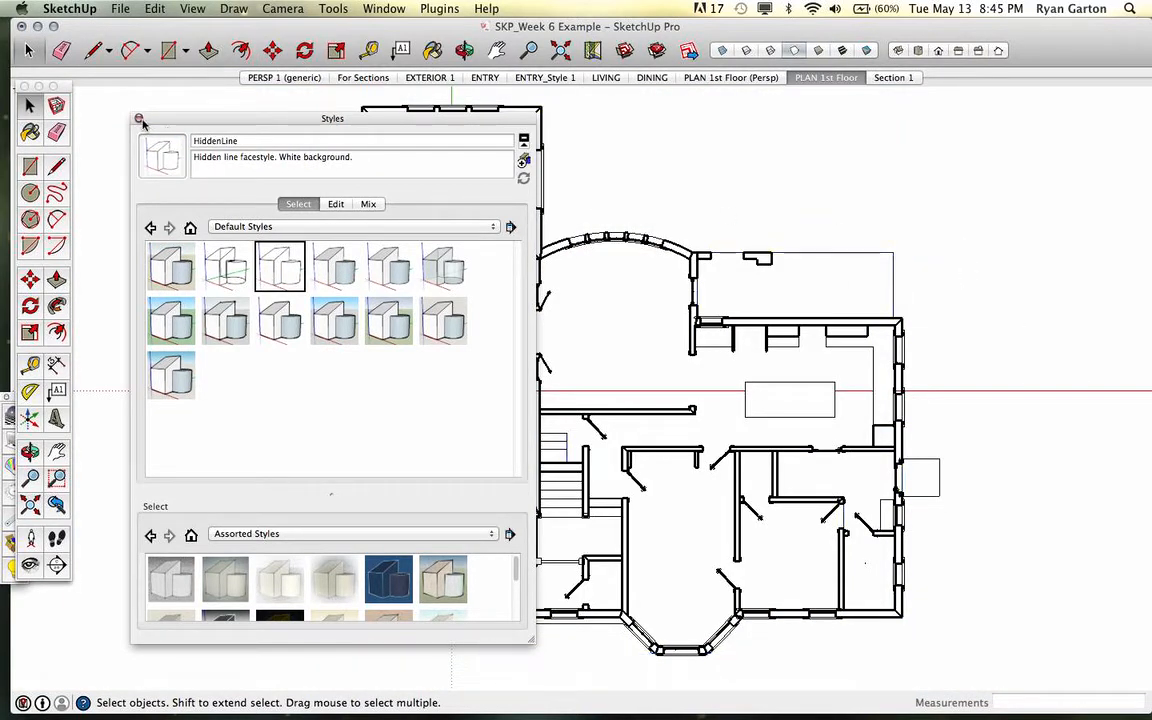
# Step: Update the PLAN 1st Floor scene to store its HiddenLine style, keeping the Styles window clear of the plan
pyautogui.moveTo(150, 118); pyautogui.dragTo(227, 214)
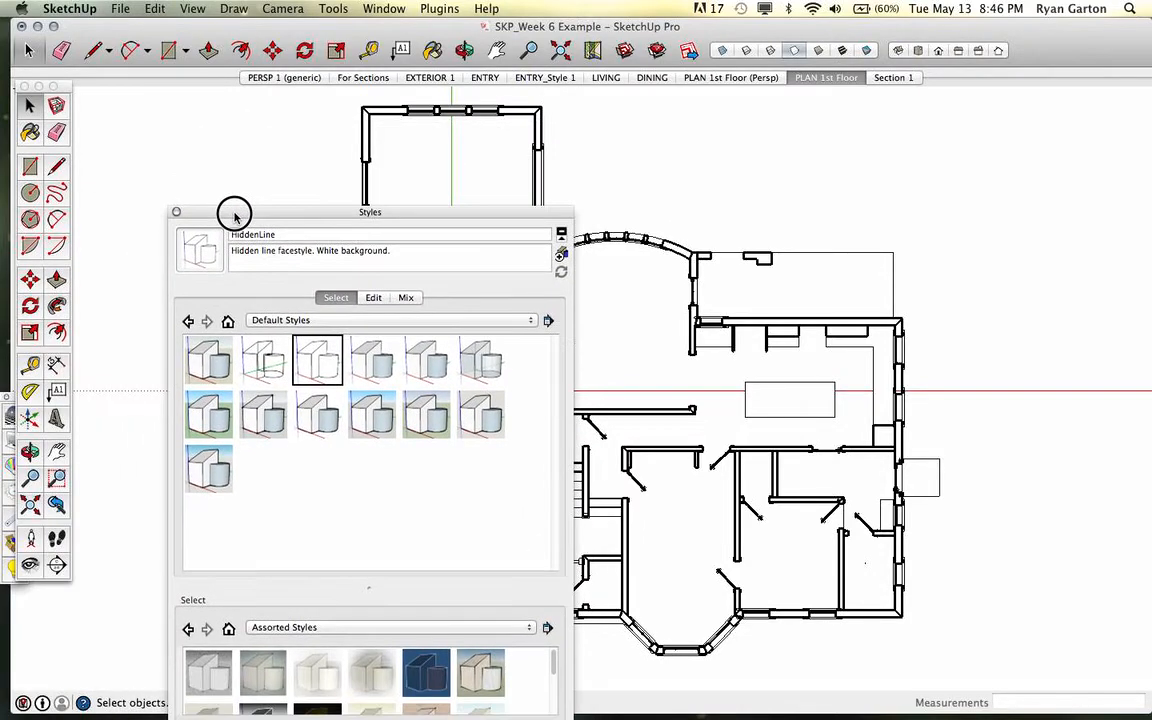
pyautogui.rightClick(808, 82)
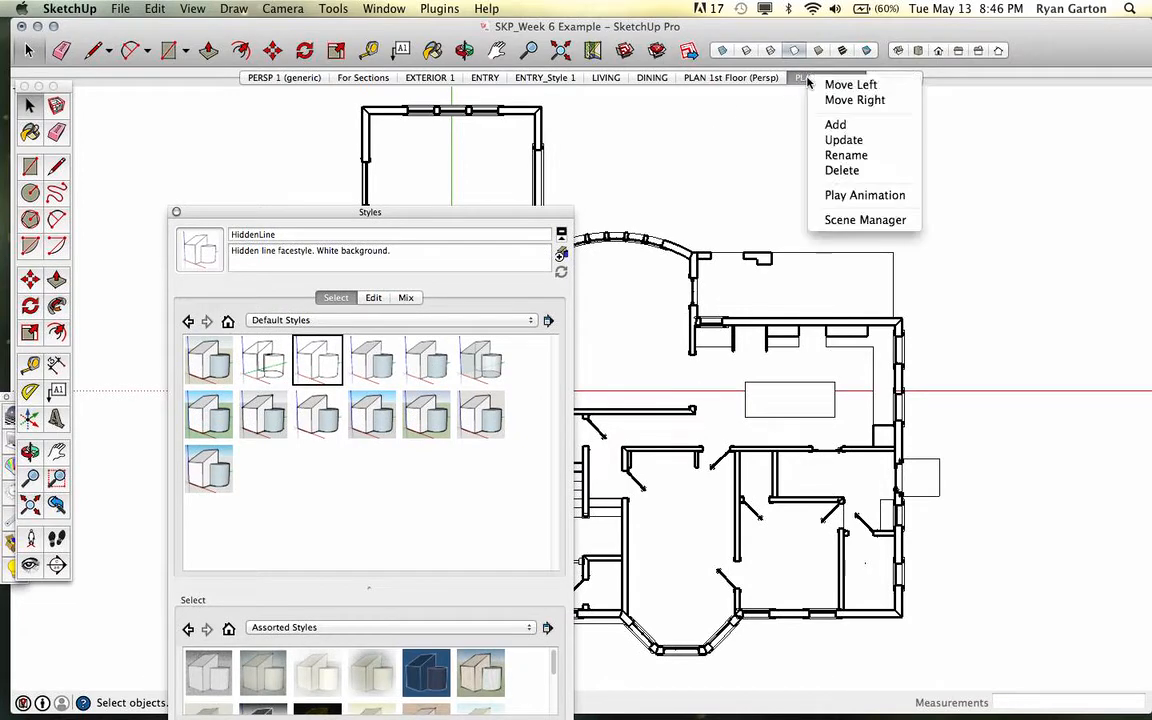
pyautogui.click(840, 140)
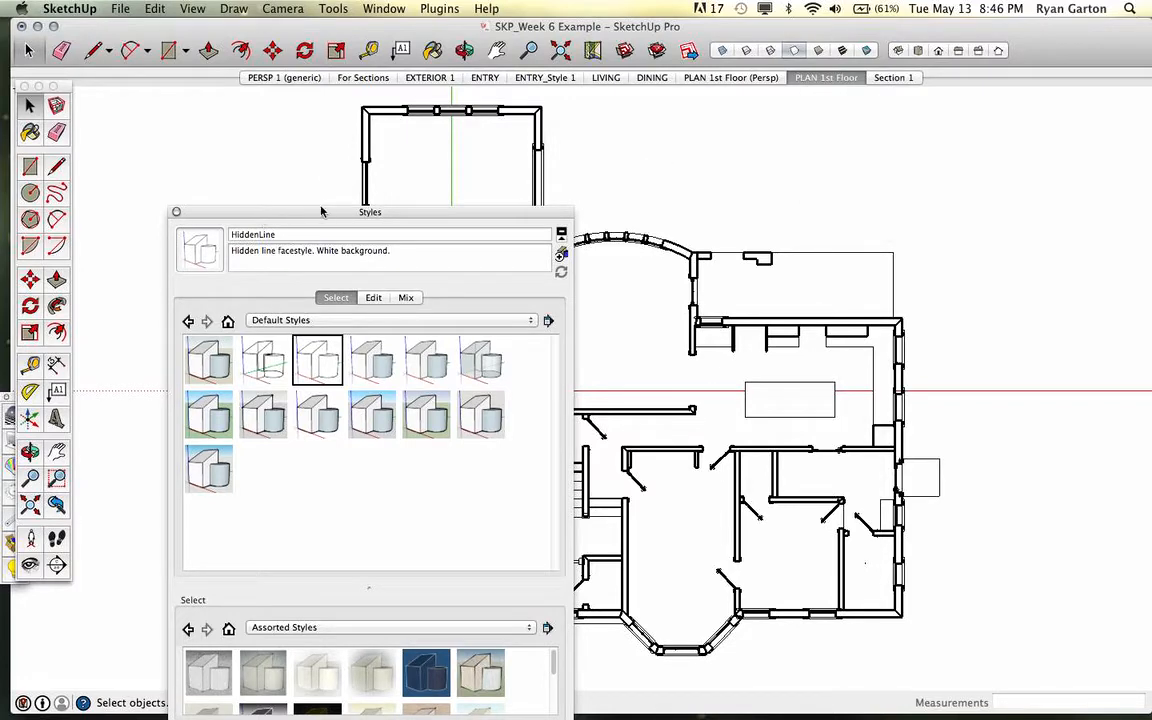
pyautogui.moveTo(321, 211); pyautogui.dragTo(238, 246)
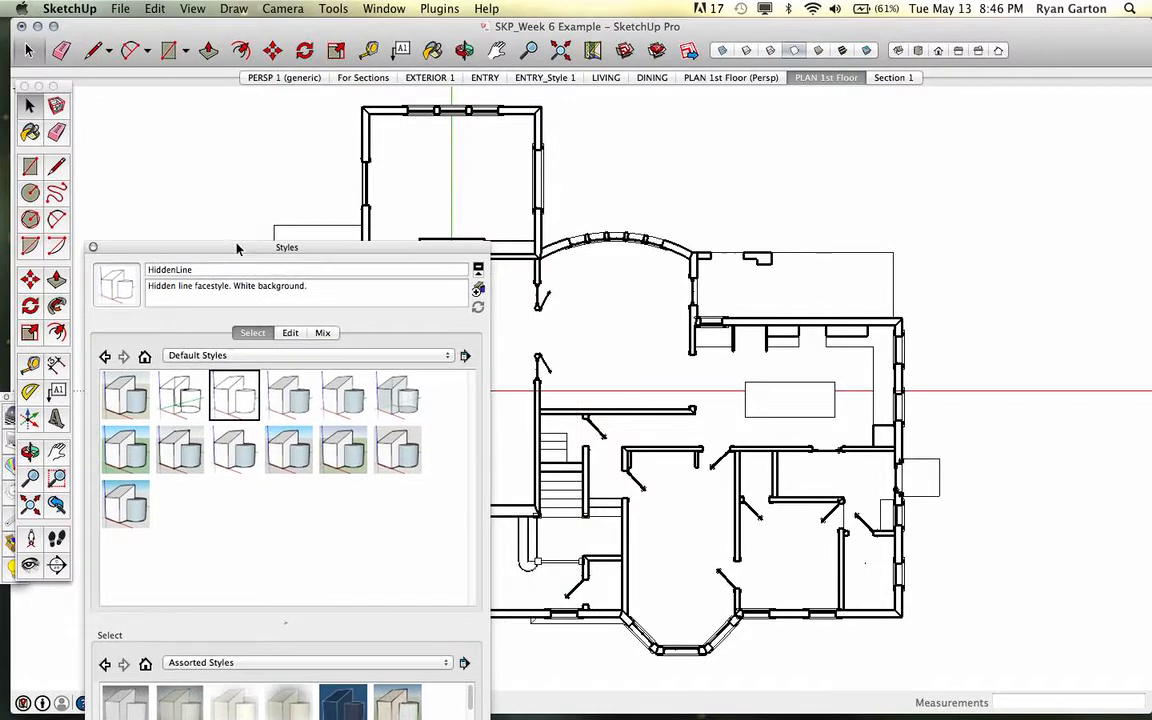
# Step: Compare the PLAN 1st Floor (Persp) scene with the PLAN 1st Floor scene
pyautogui.click(729, 78)
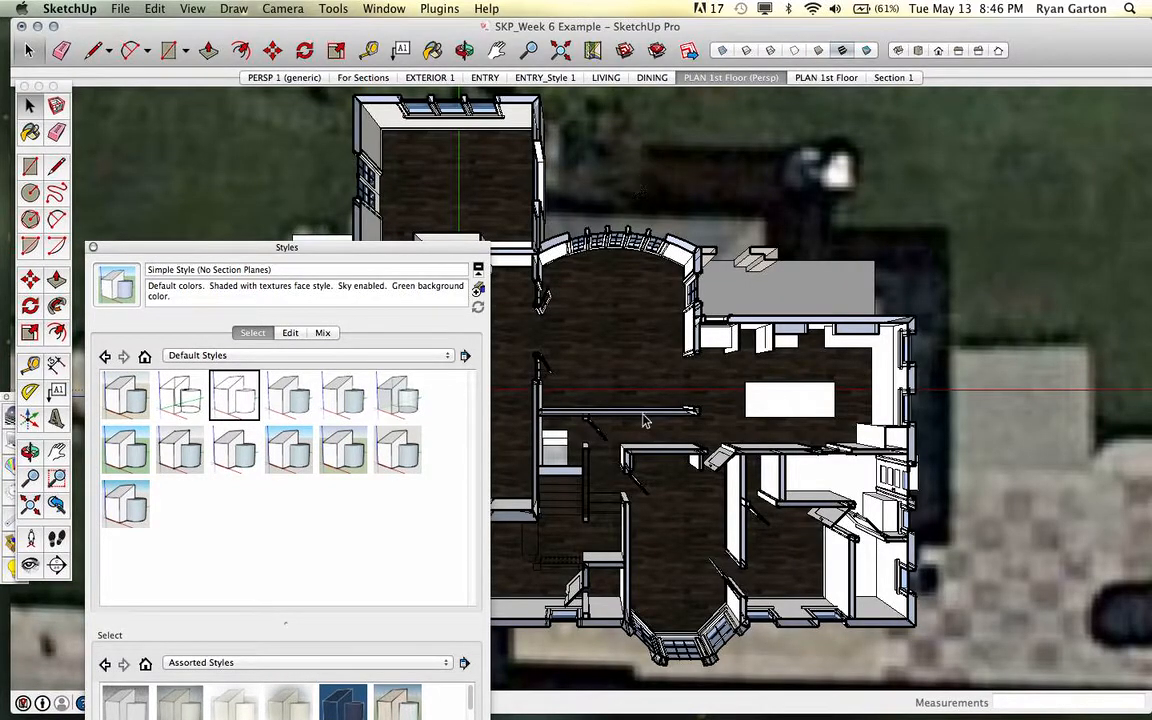
pyautogui.moveTo(466, 245); pyautogui.dragTo(424, 260)
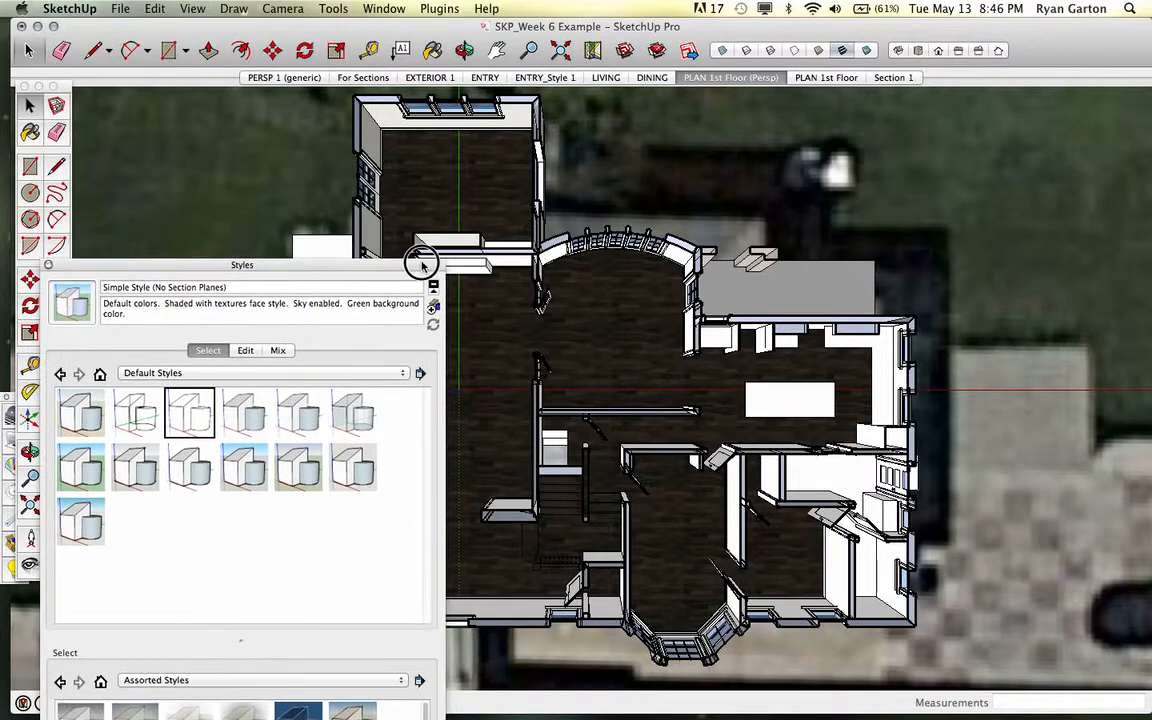
pyautogui.click(822, 78)
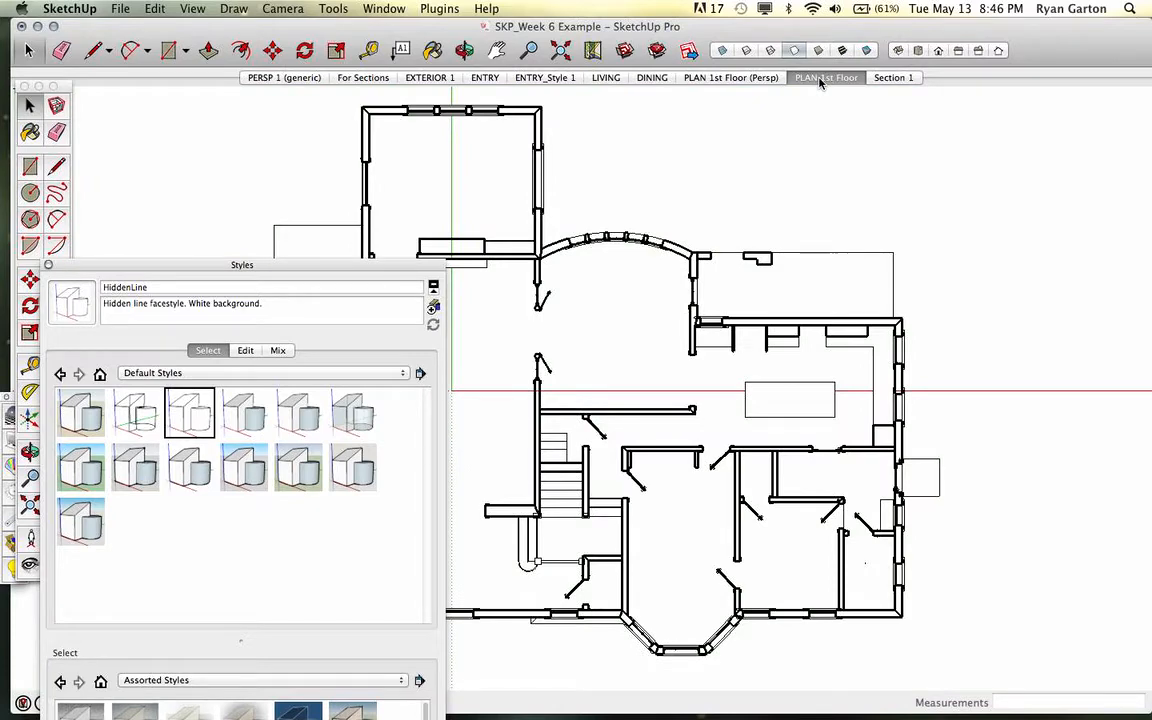
# Step: Recall the Section 1 scene and apply the HiddenLine style from the styles already in the model
pyautogui.click(896, 80)
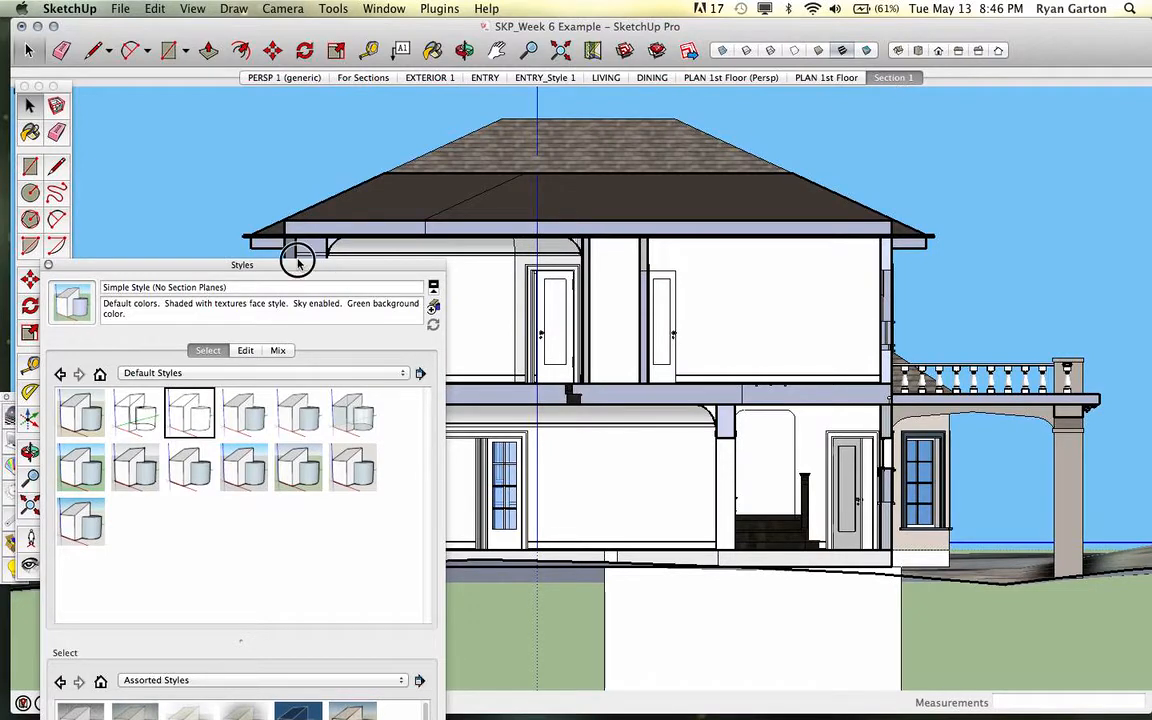
pyautogui.moveTo(296, 262); pyautogui.dragTo(348, 142)
pyautogui.click(155, 253)
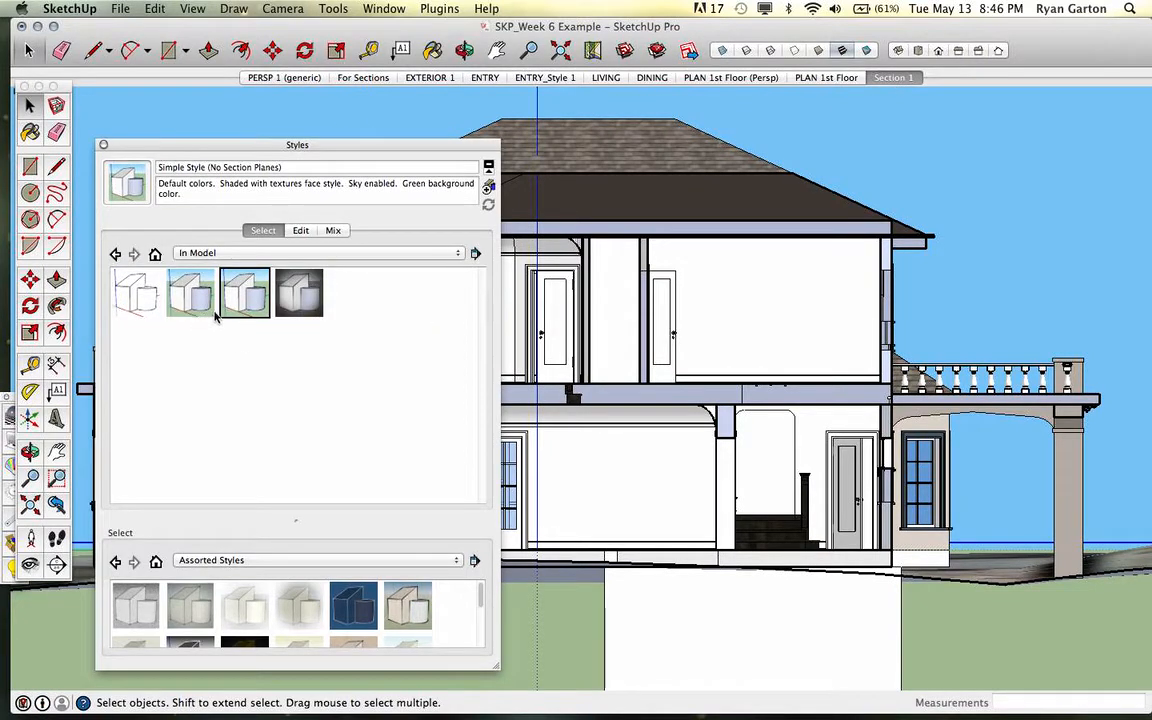
pyautogui.click(140, 297)
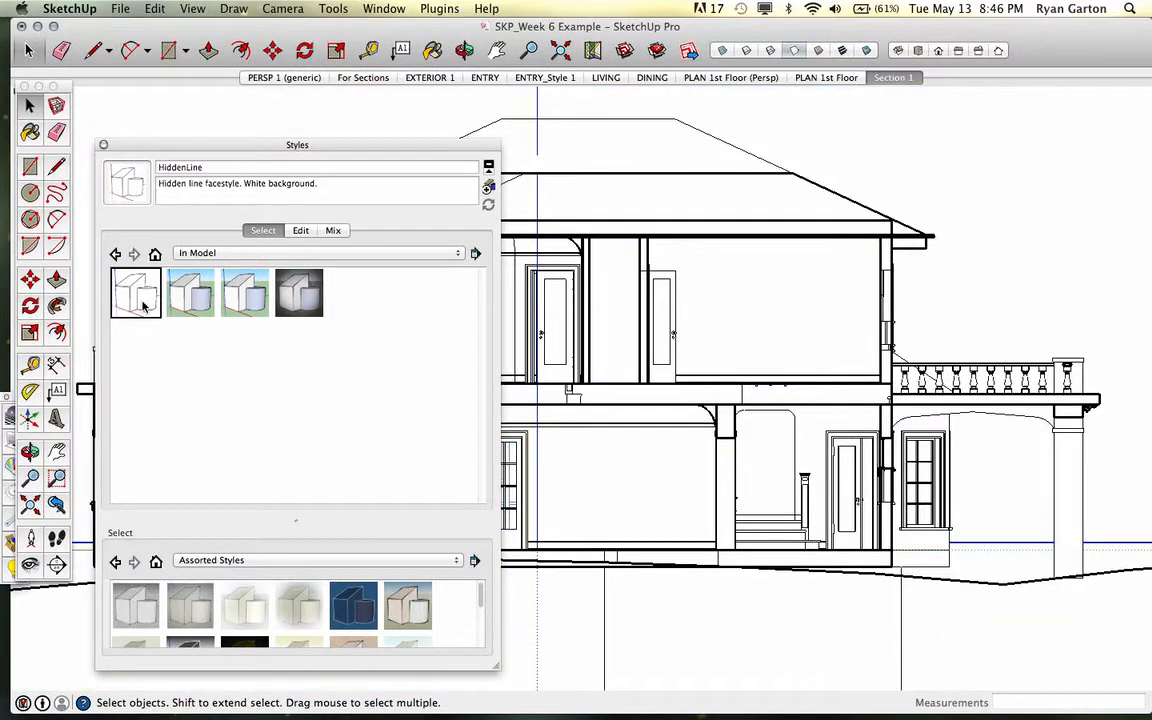
# Step: Update the Section 1 scene to store its HiddenLine style and close the Styles window
pyautogui.rightClick(890, 80)
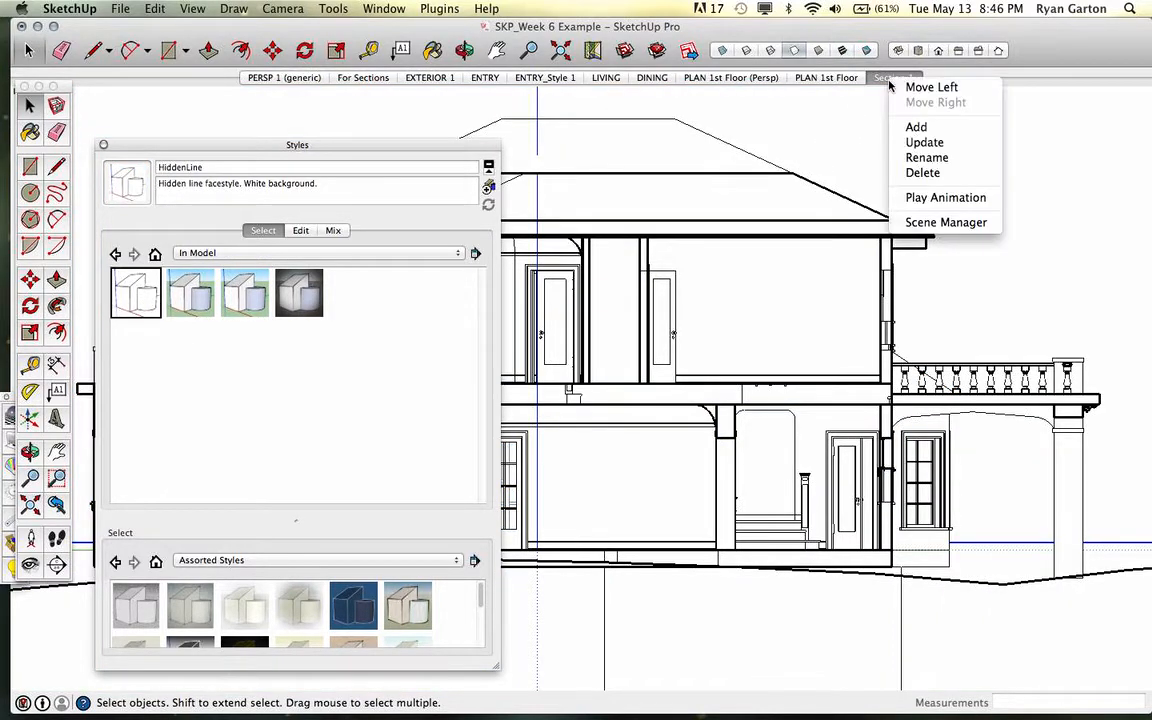
pyautogui.click(922, 142)
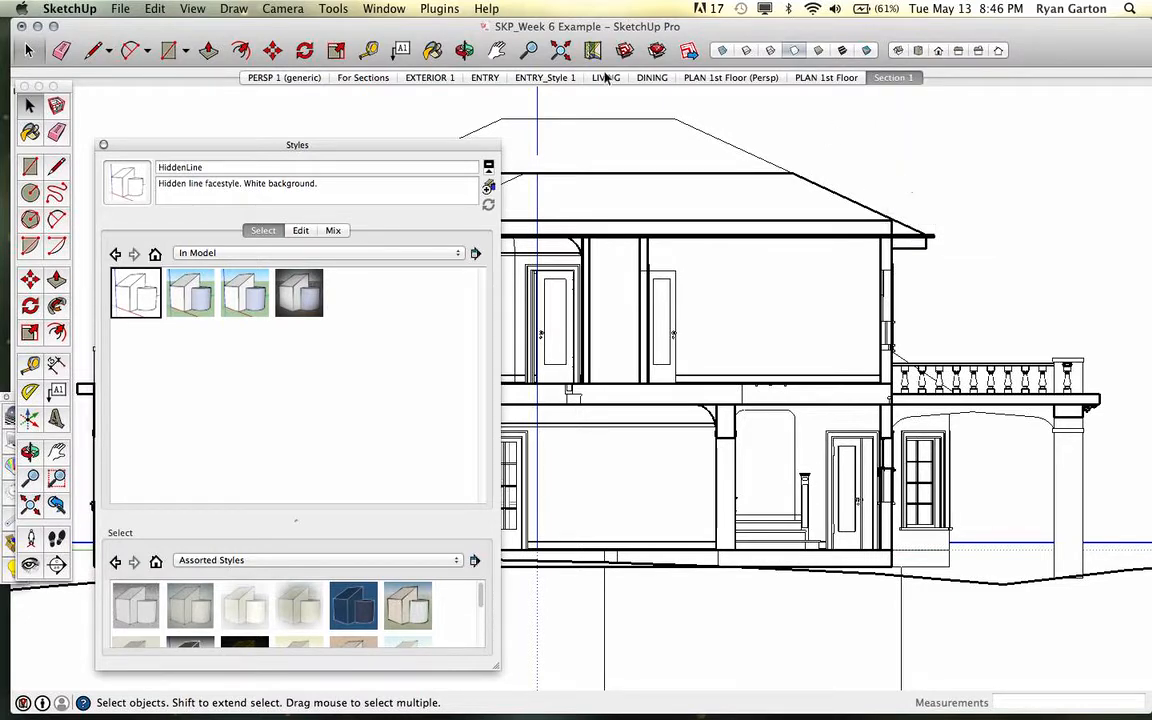
pyautogui.moveTo(375, 145); pyautogui.dragTo(671, 604)
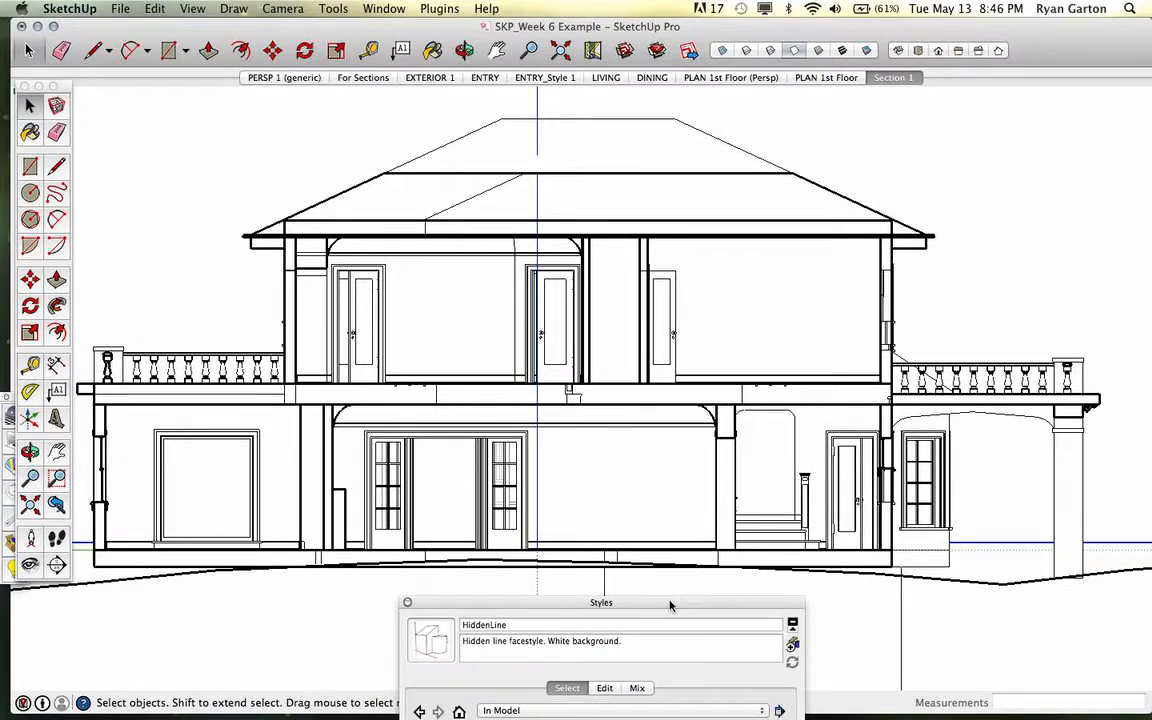
pyautogui.click(408, 604)
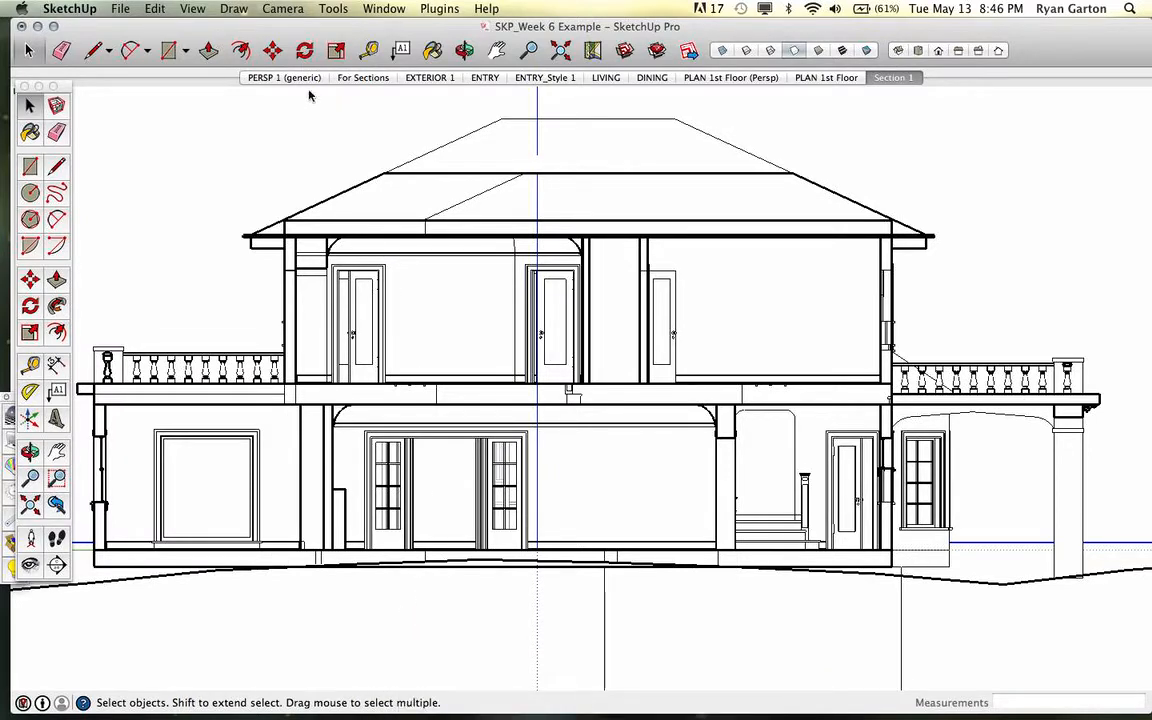
# Step: Review the PERSP 1 (generic) and For Sections scenes, switching between them to compare their views
pyautogui.click(255, 77)
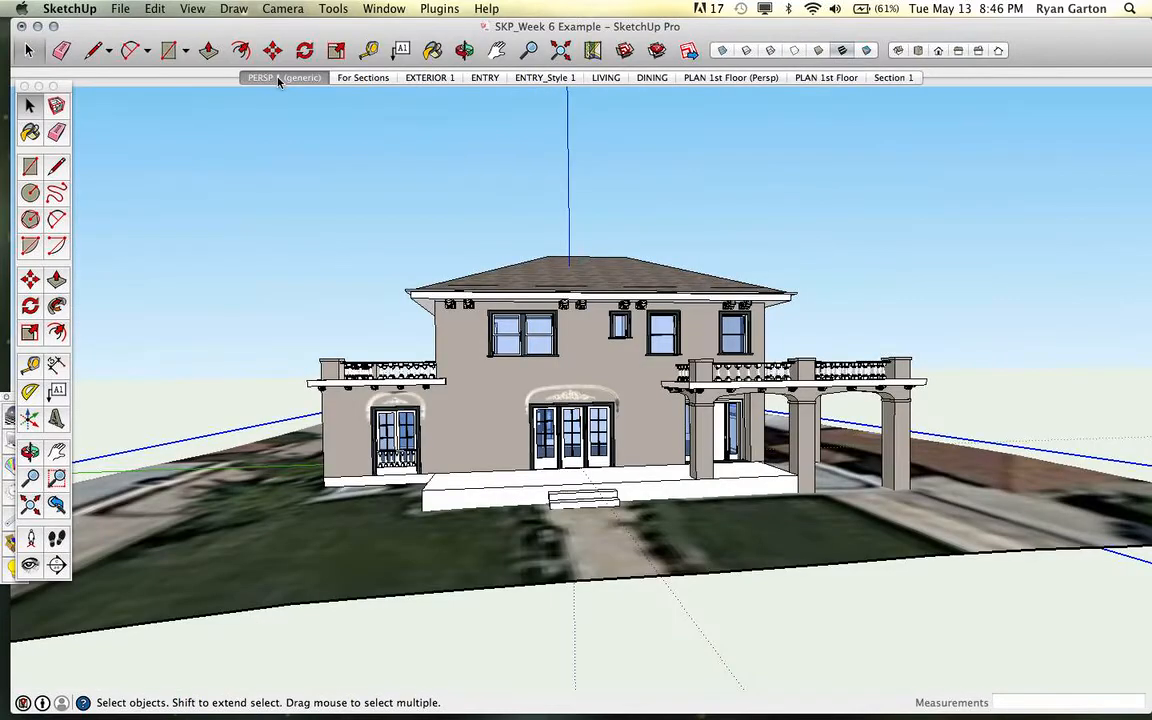
pyautogui.click(350, 80)
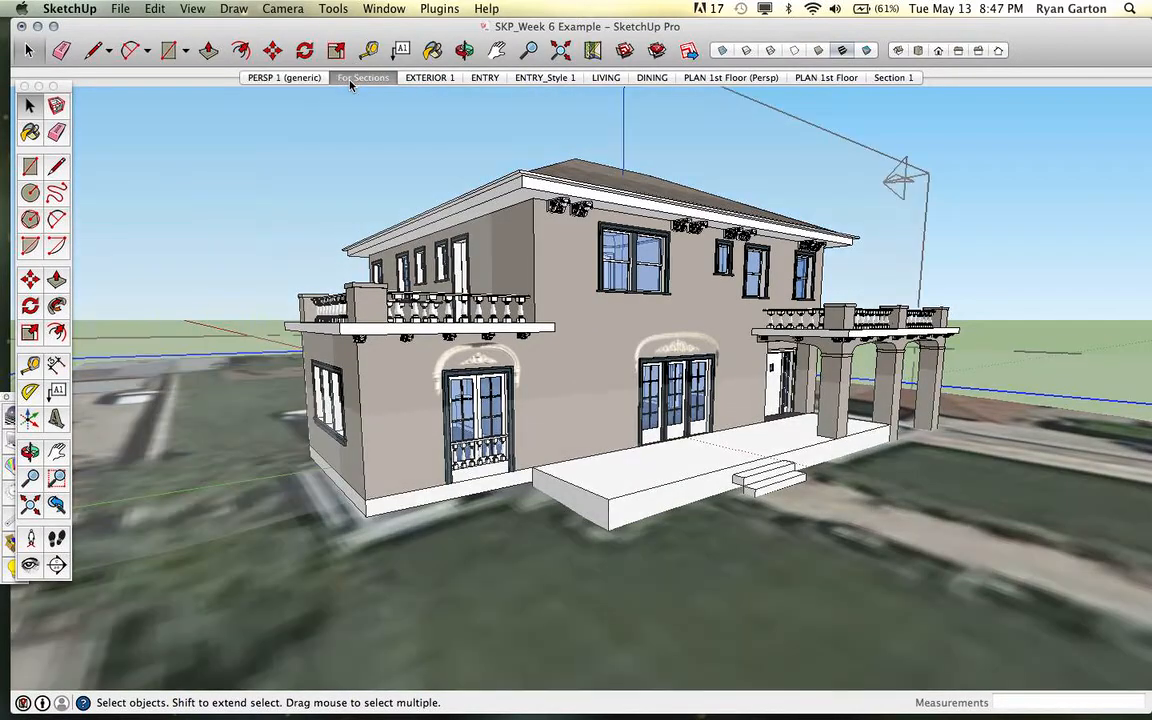
pyautogui.click(256, 80)
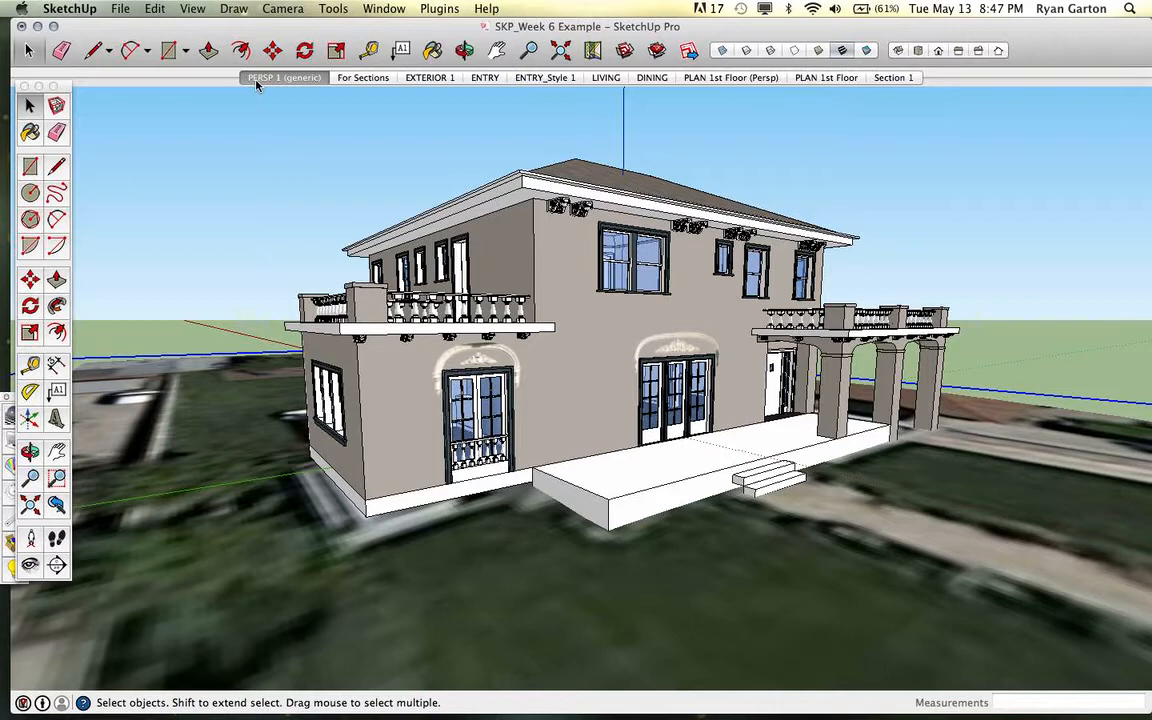
pyautogui.click(338, 80)
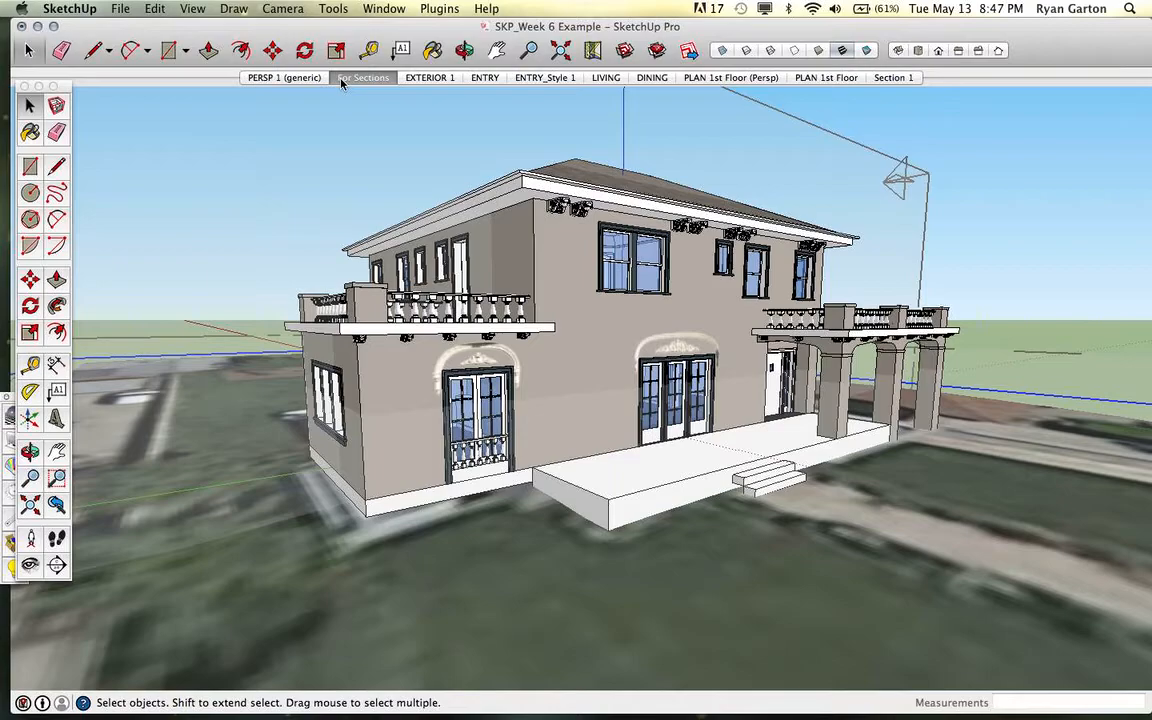
# Step: Recall the EXTERIOR 1 scene and set its sun date to 09/26 and time to 12:08 PM in Shadow Settings
pyautogui.click(424, 78)
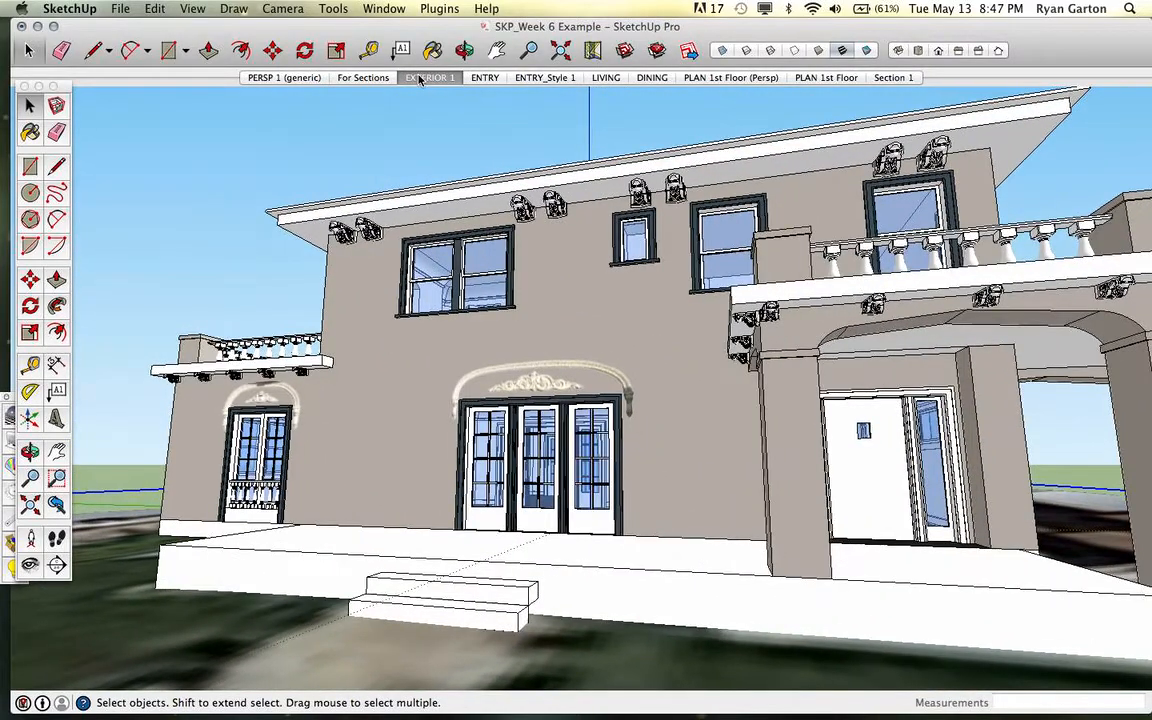
pyautogui.click(384, 9)
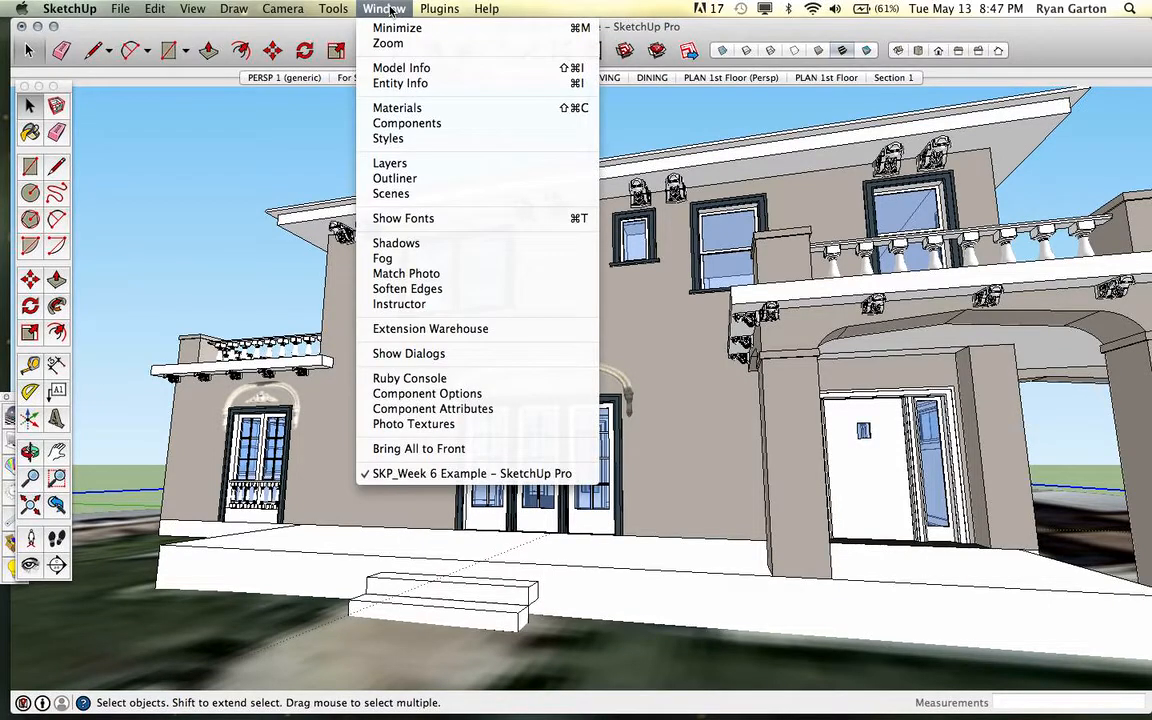
pyautogui.click(396, 243)
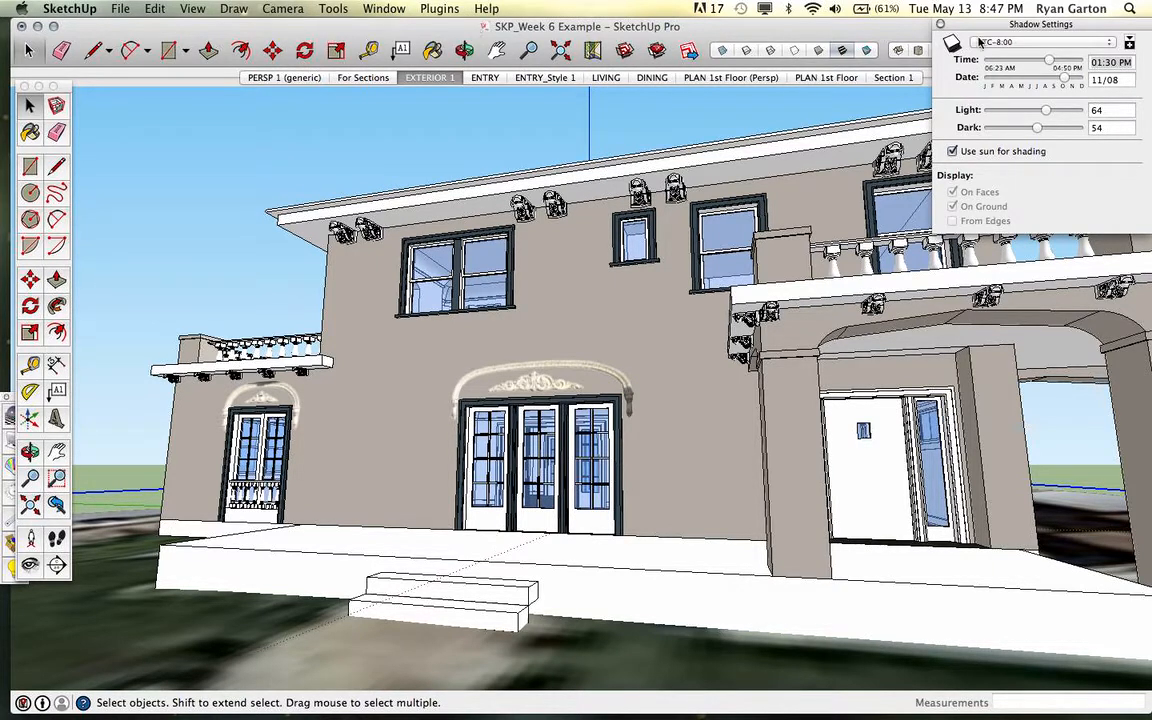
pyautogui.moveTo(965, 30); pyautogui.dragTo(172, 128)
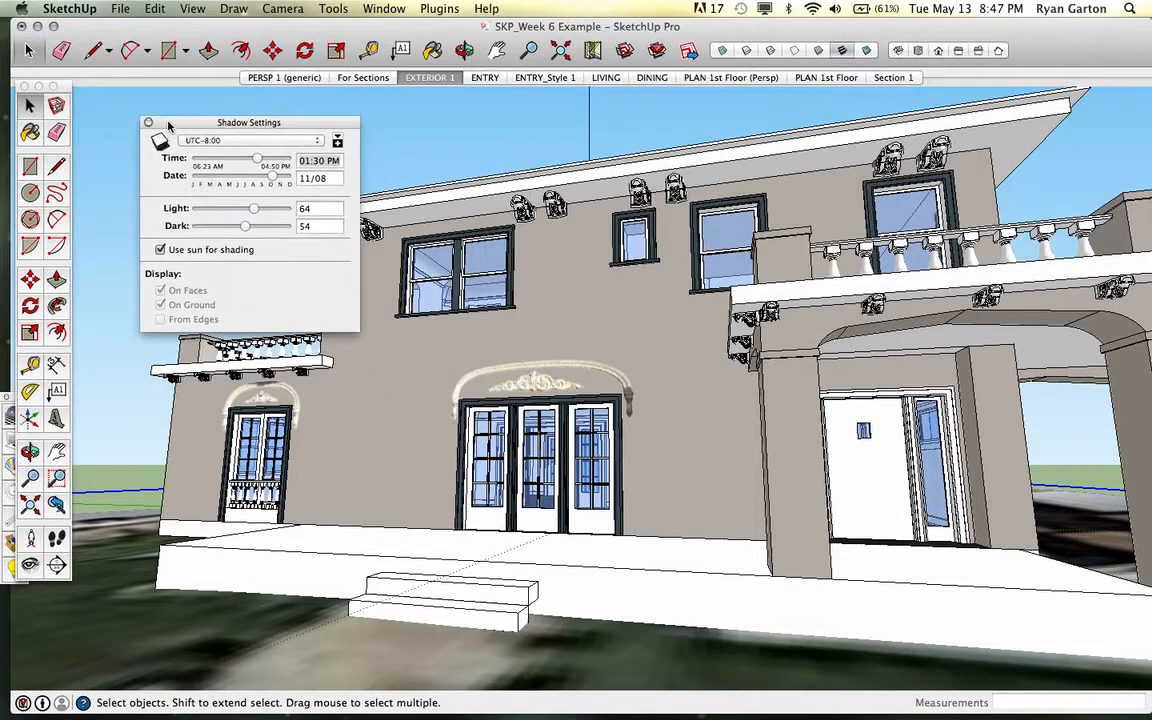
pyautogui.click(337, 140)
pyautogui.click(337, 140)
pyautogui.moveTo(307, 127); pyautogui.dragTo(282, 153)
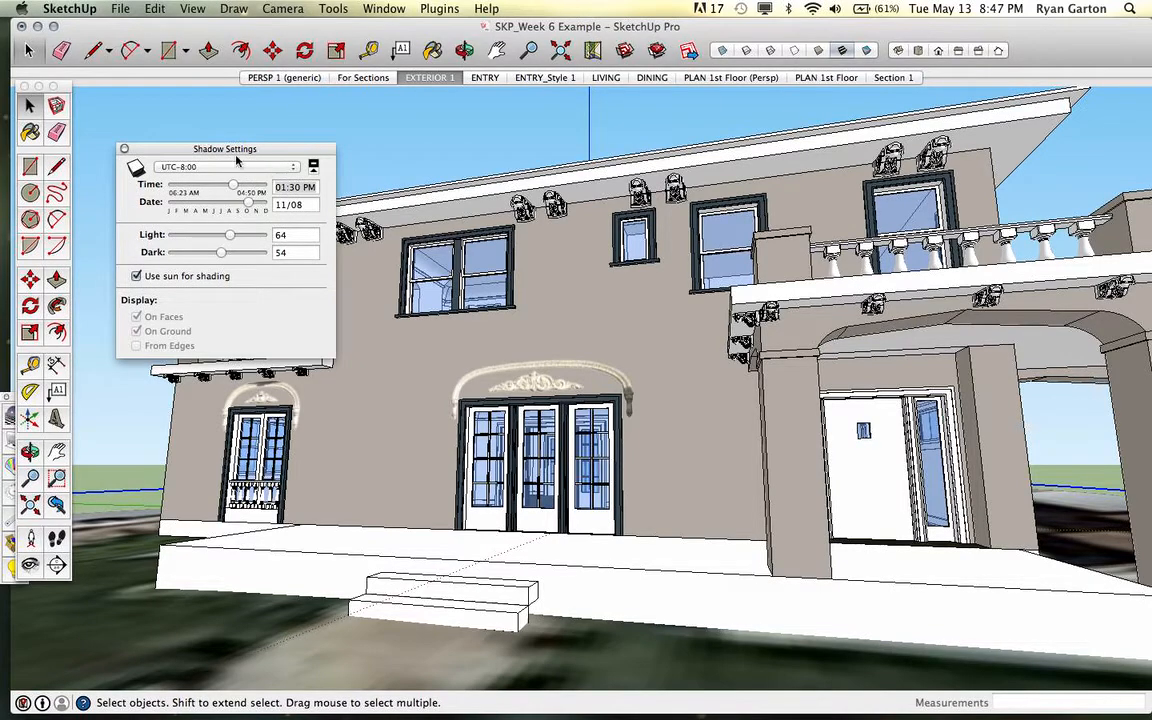
pyautogui.moveTo(234, 189)
pyautogui.mouseDown()
pyautogui.moveTo(223, 190)
pyautogui.moveTo(238, 203)
pyautogui.mouseUp()
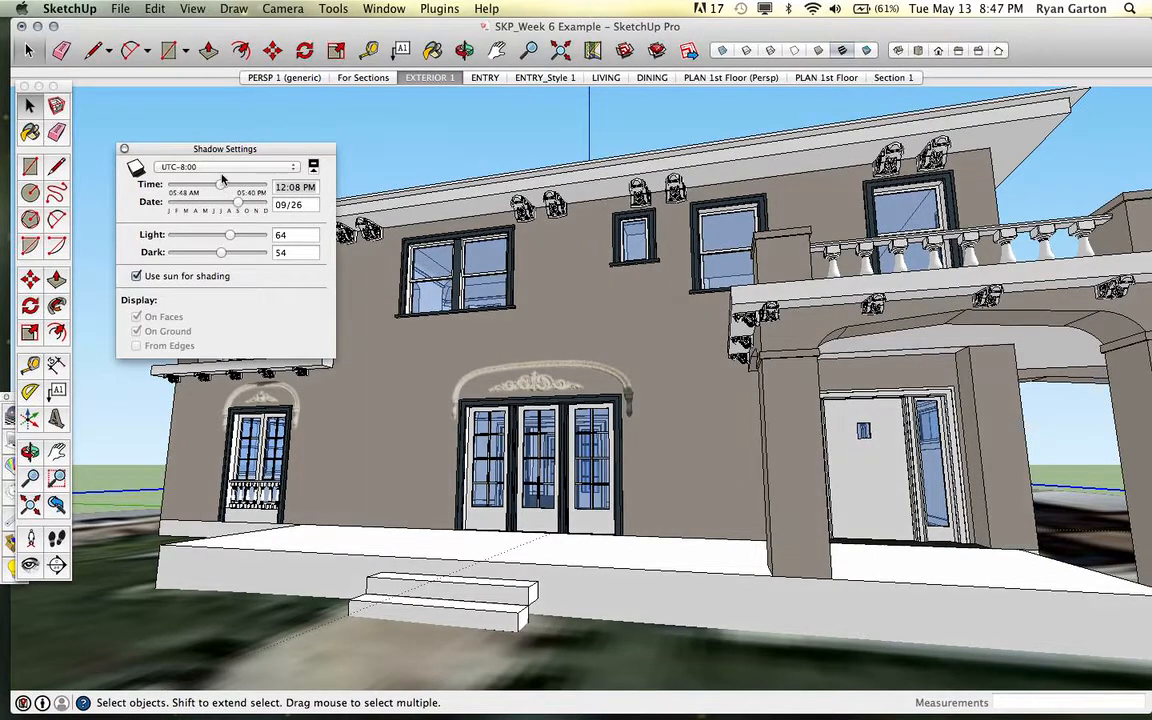
# Step: Turn on shadows for the house exterior and disable Use sun for shading
pyautogui.click(137, 172)
pyautogui.moveTo(554, 381); pyautogui.dragTo(570, 470, button='middle')
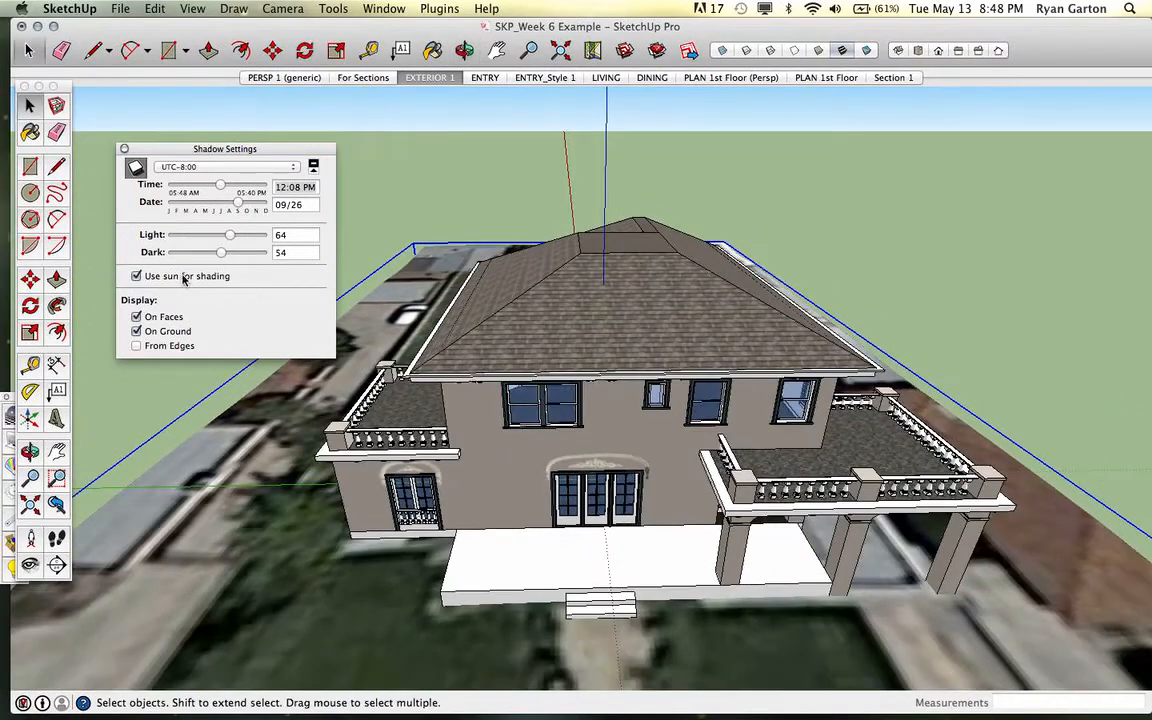
pyautogui.click(137, 277)
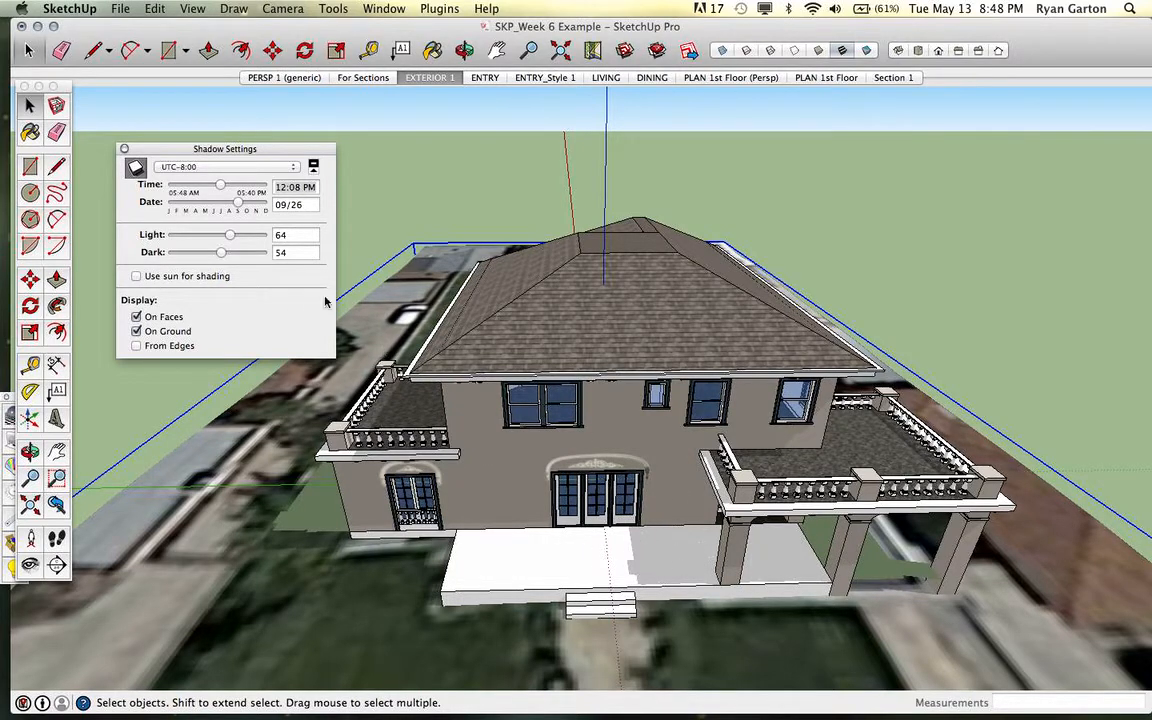
# Step: Set the shadow darkness to 24 and turn off shadows on the ground for the exterior scene
pyautogui.moveTo(213, 254); pyautogui.dragTo(197, 253)
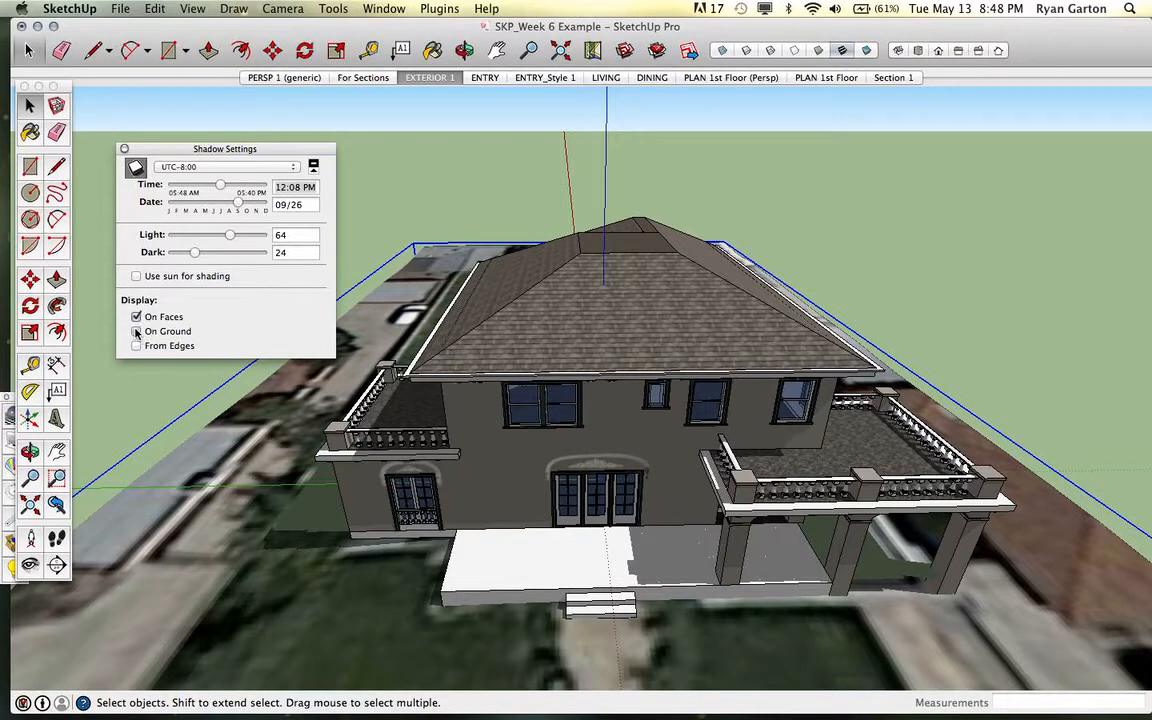
pyautogui.click(137, 332)
# Step: Set the sun time to 03:08 PM and the date to 10/13 for the house shadows
pyautogui.scroll(2, 546, 455)
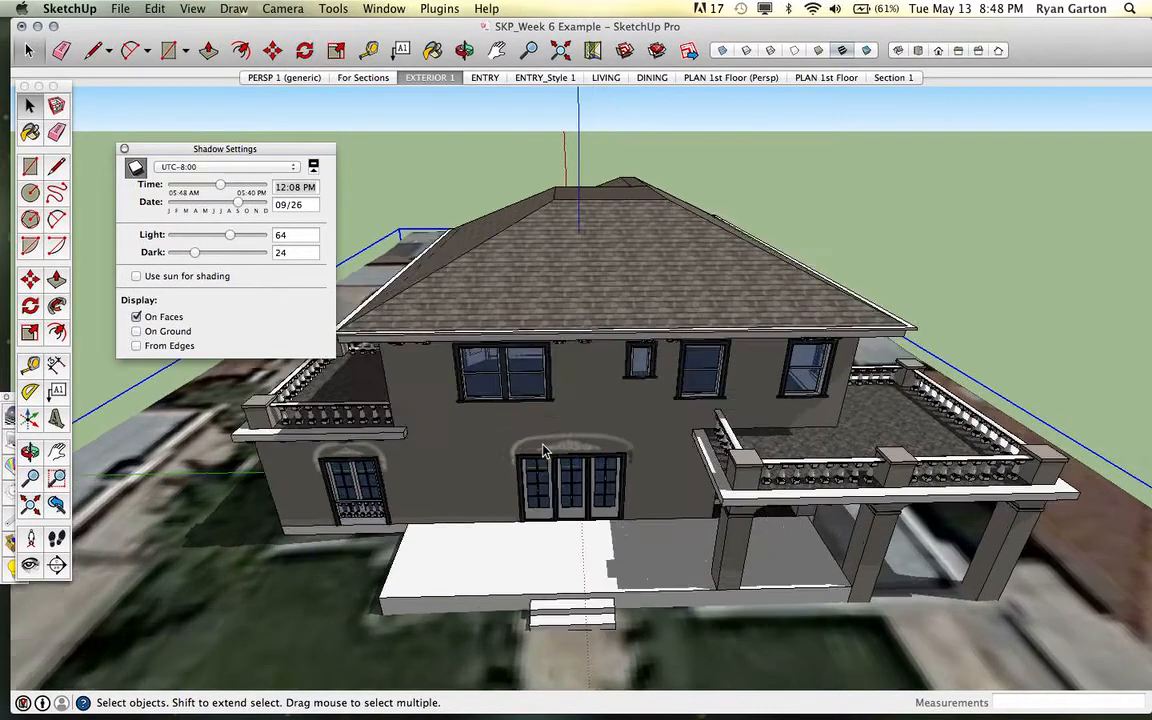
pyautogui.scroll(1, 689, 501)
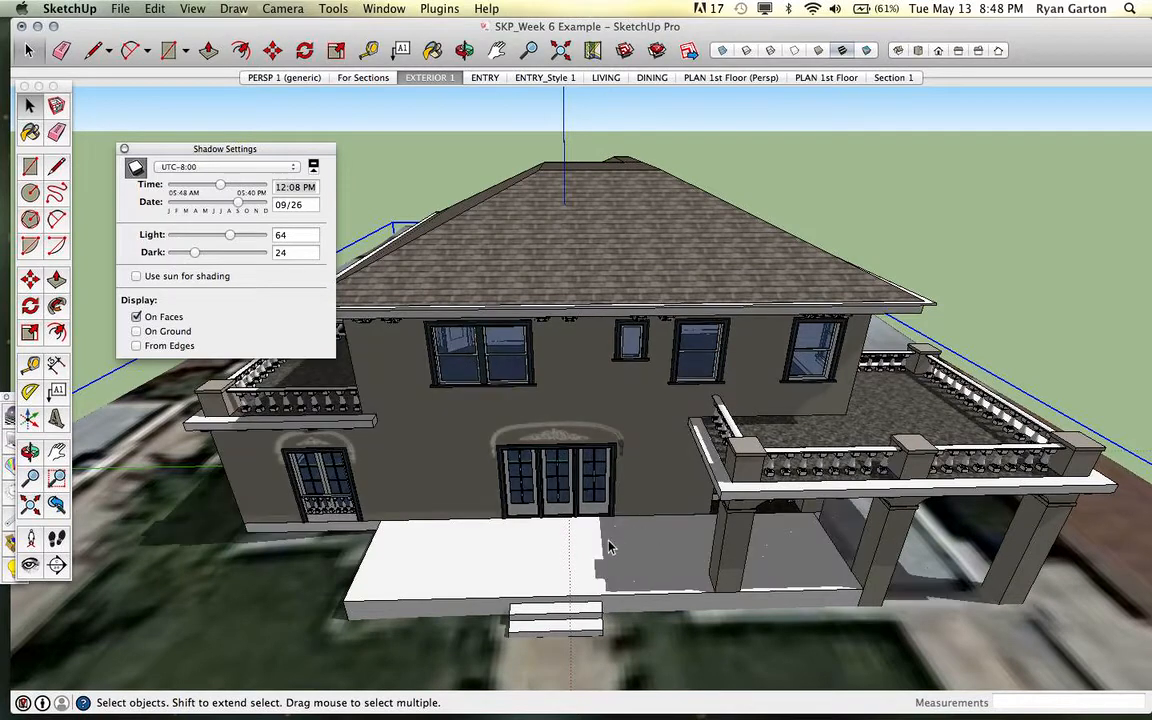
pyautogui.moveTo(241, 207); pyautogui.dragTo(196, 187)
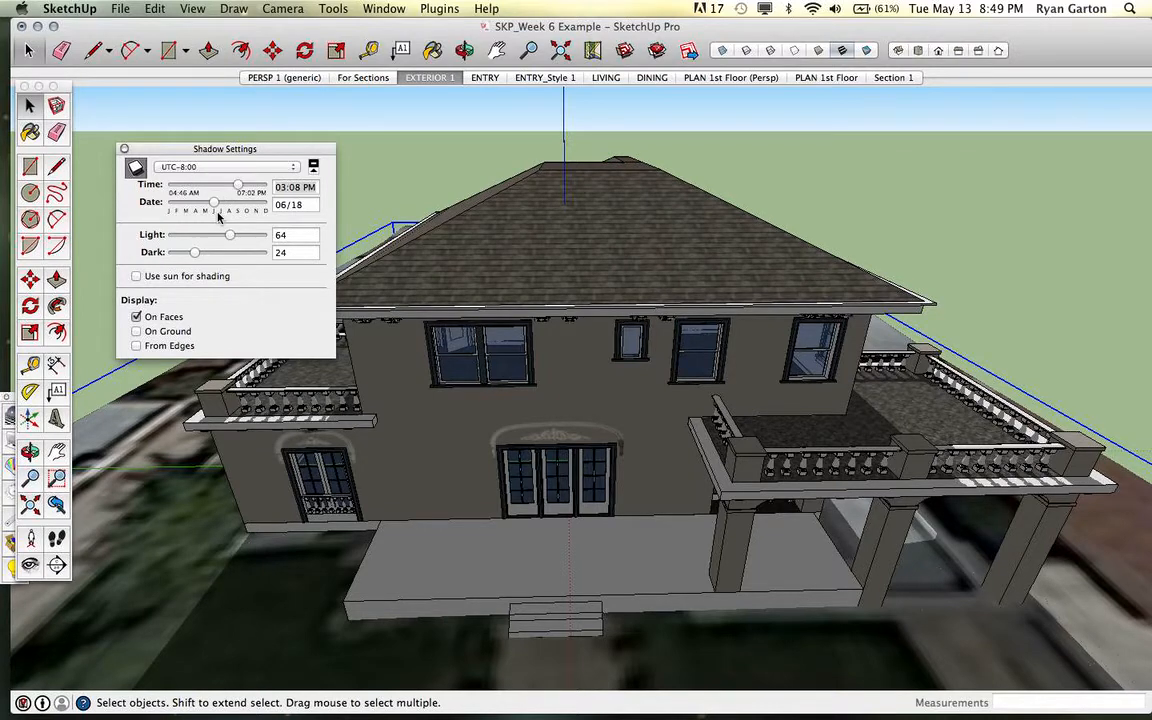
pyautogui.click(241, 202)
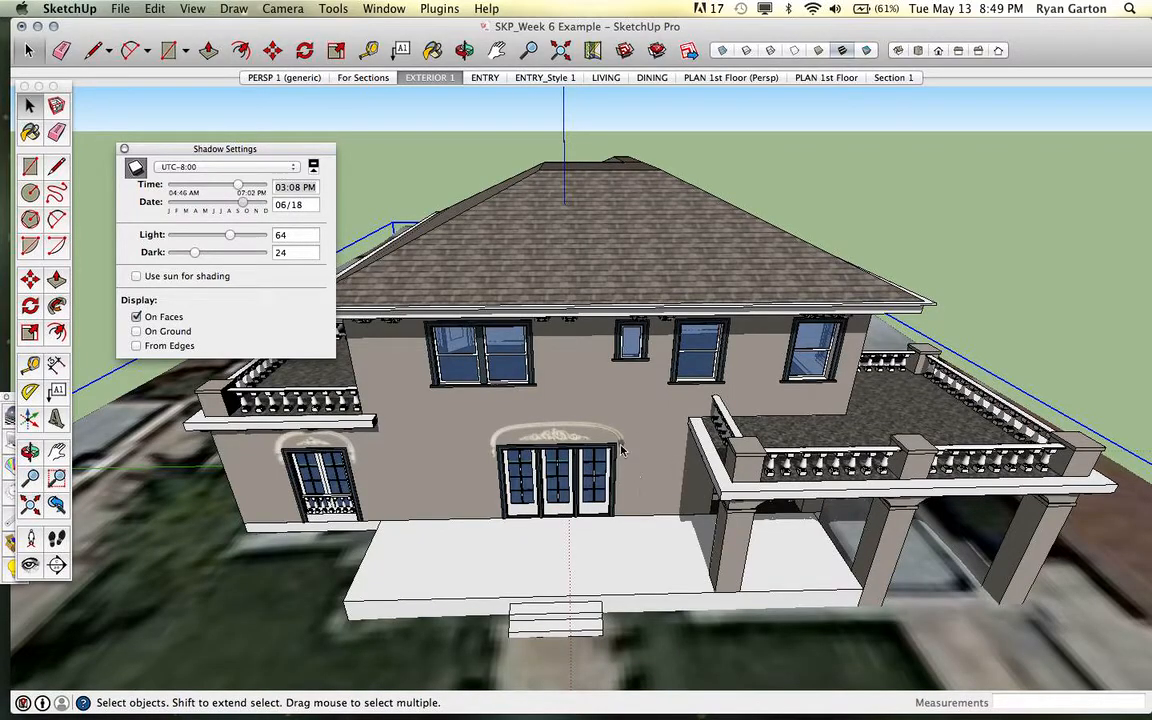
# Step: Frame a lower, closer perspective of the front patio and entry and update the EXTERIOR 1 scene with it
pyautogui.moveTo(603, 438); pyautogui.dragTo(614, 392, button='middle')
pyautogui.scroll(3, 617, 396)
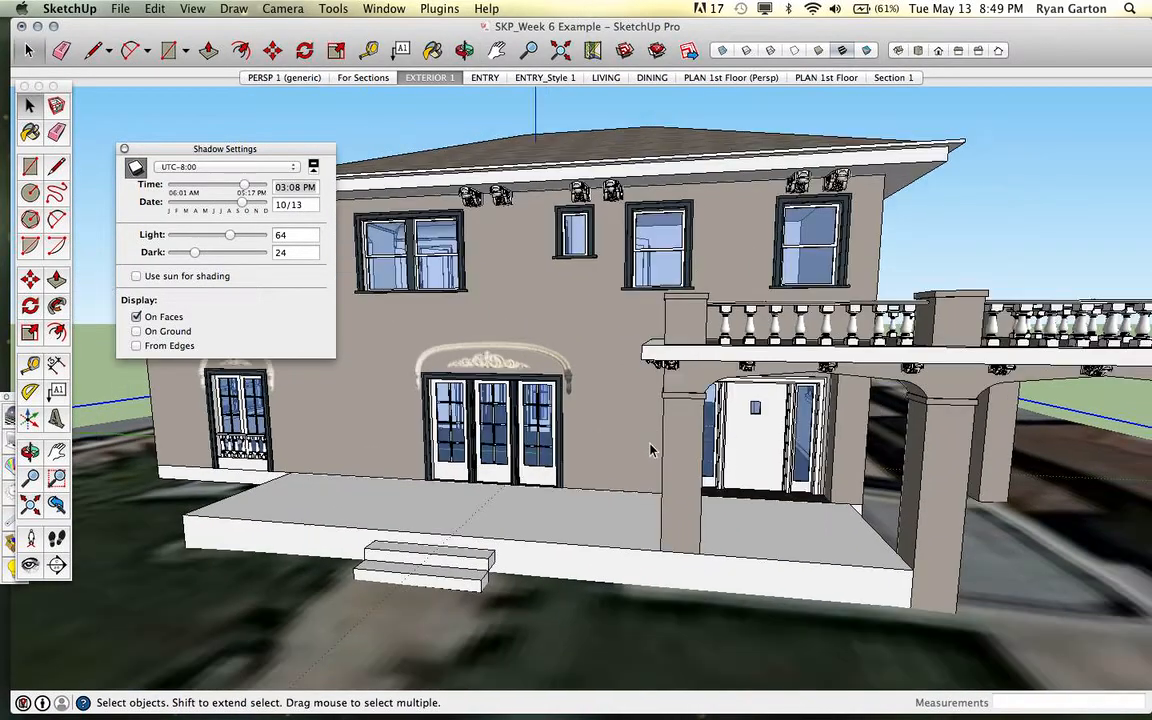
pyautogui.moveTo(650, 450); pyautogui.dragTo(625, 397, button='middle')
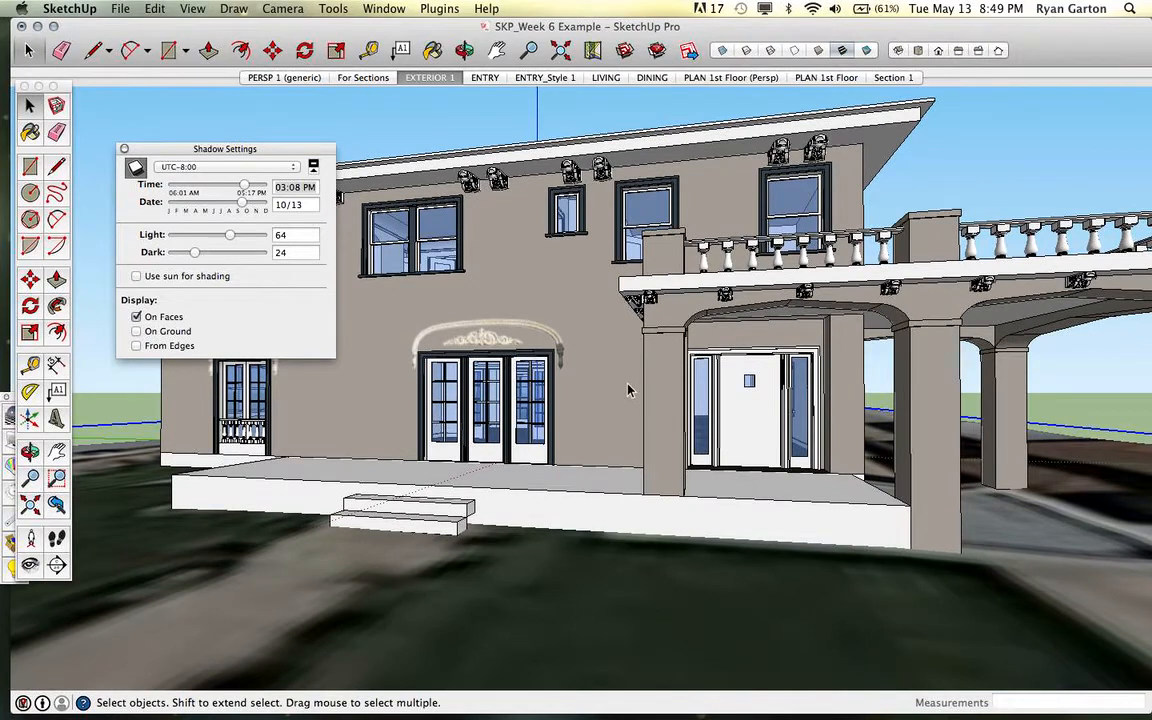
pyautogui.rightClick(438, 82)
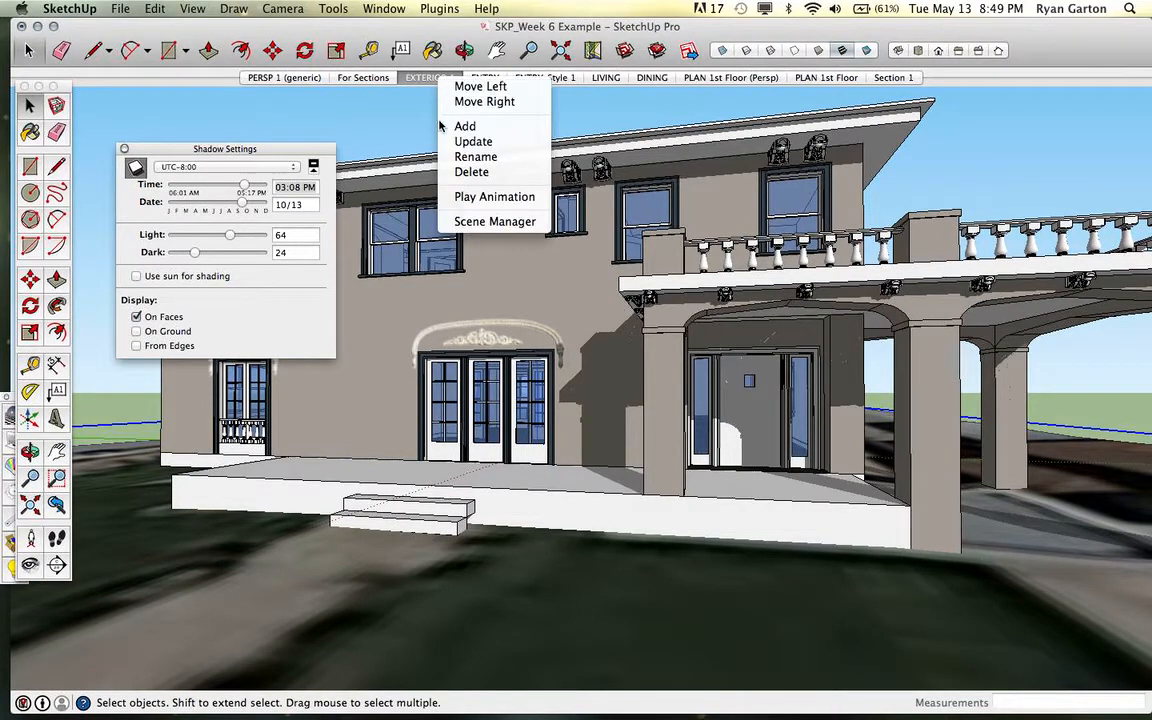
pyautogui.click(458, 142)
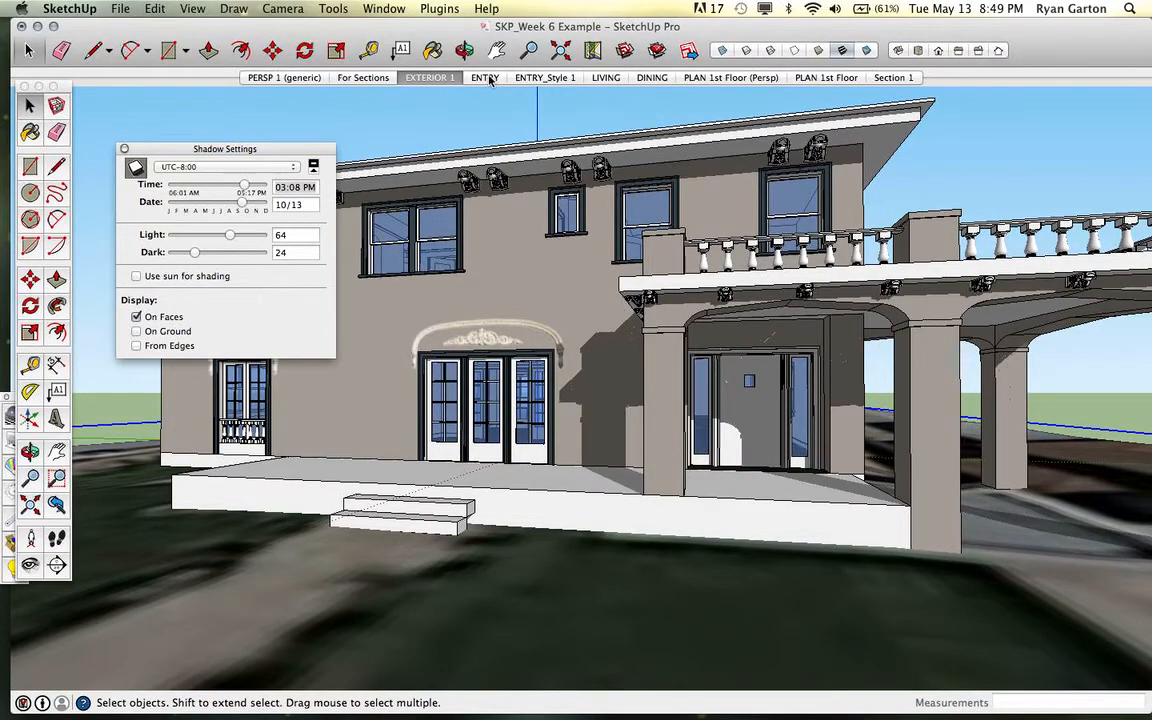
# Step: Close Shadow Settings and review the ENTRY, ENTRY_Style 1, LIVING, both PLAN 1st Floor, Section 1 and For Sections scenes
pyautogui.click(487, 78)
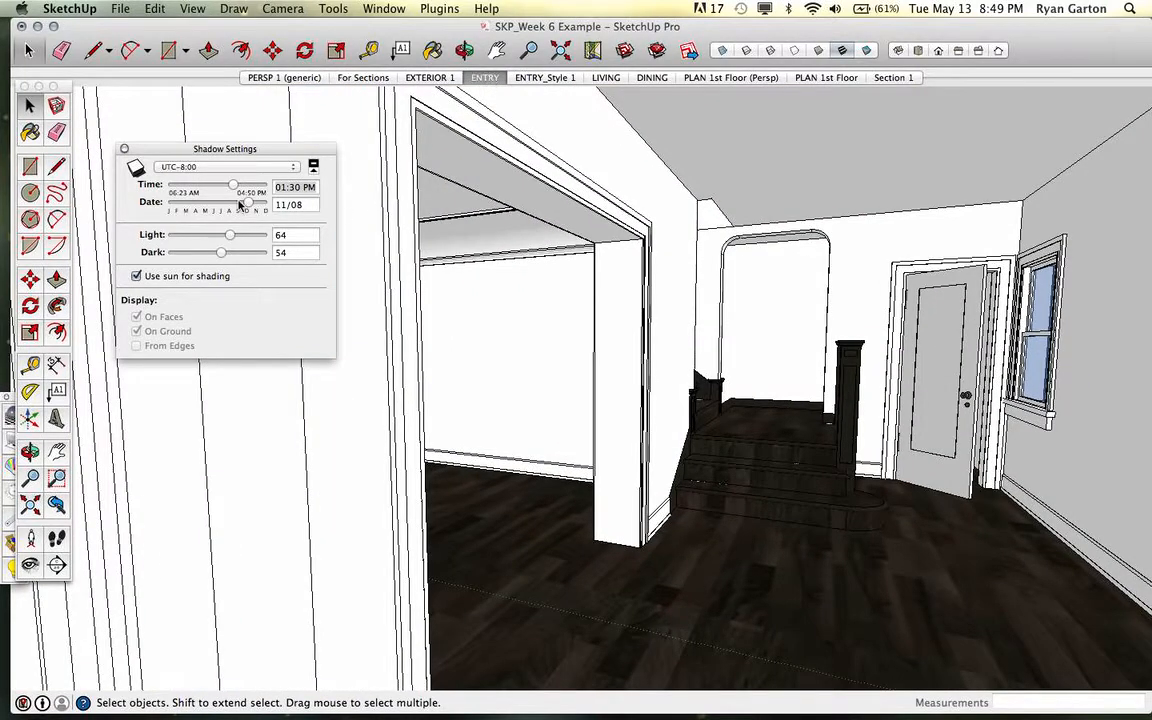
pyautogui.click(125, 149)
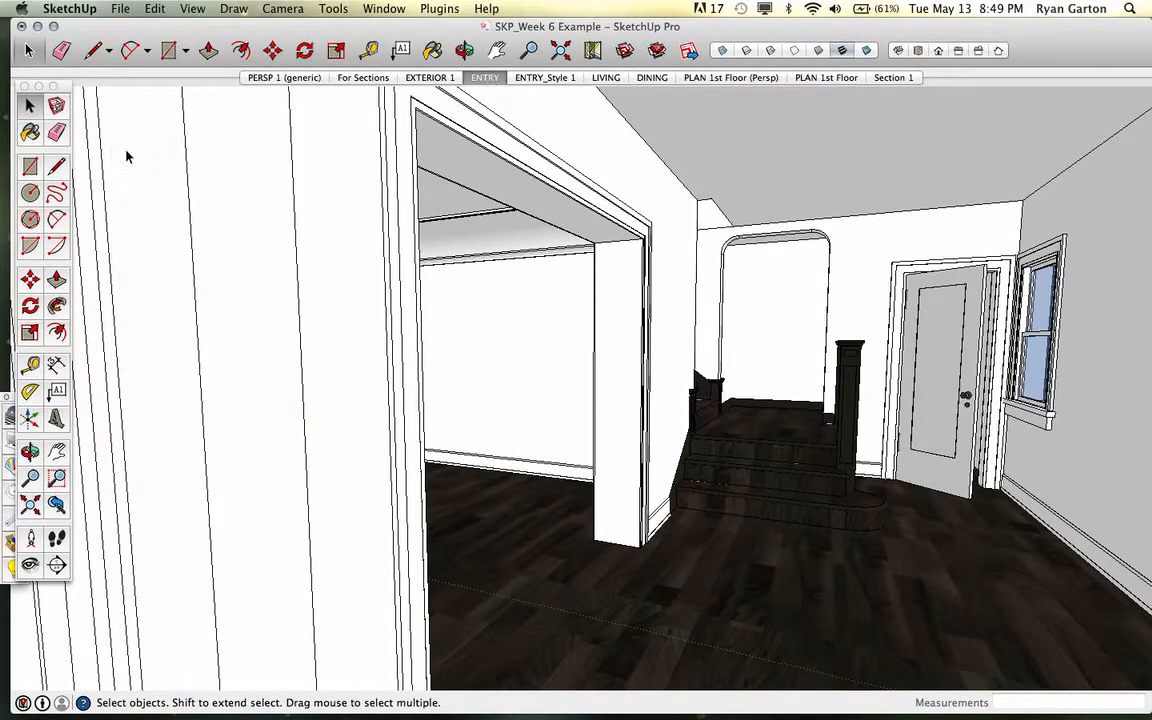
pyautogui.click(544, 78)
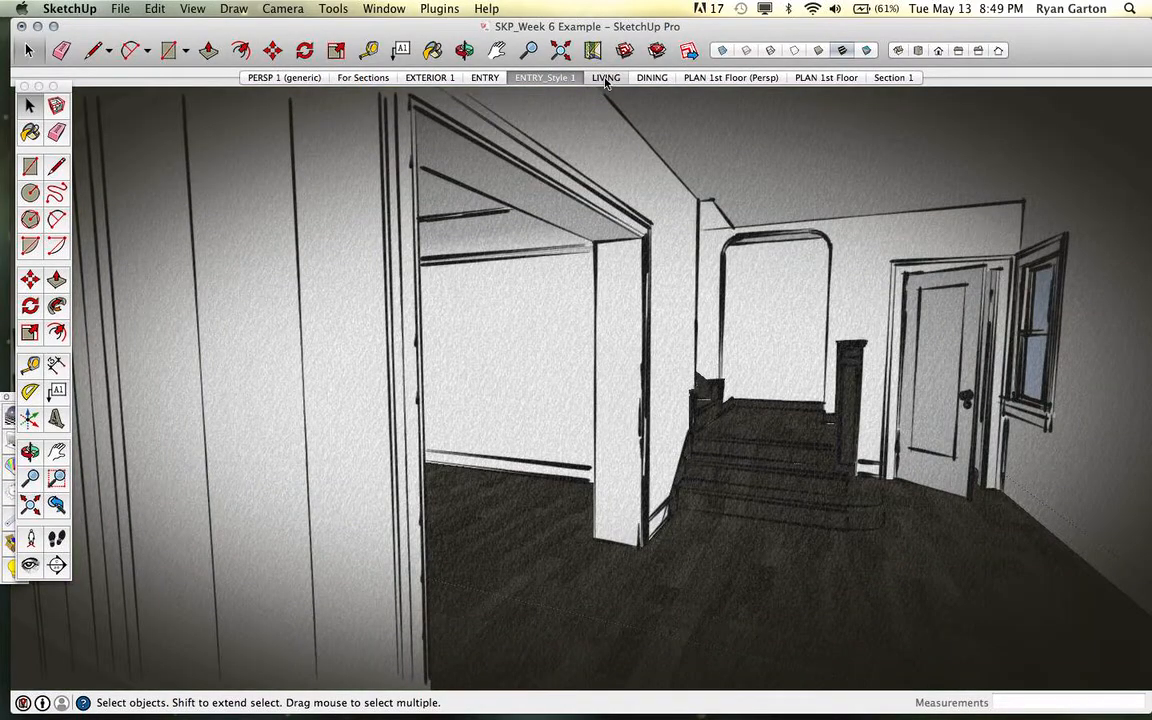
pyautogui.click(606, 78)
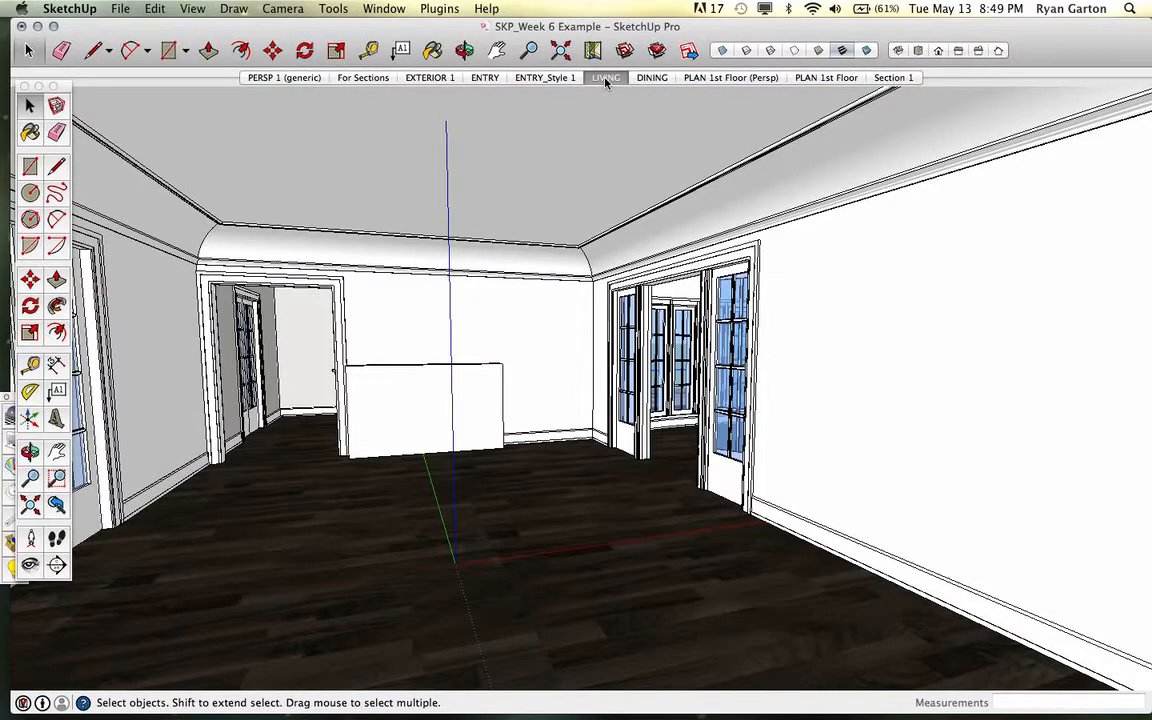
pyautogui.click(690, 79)
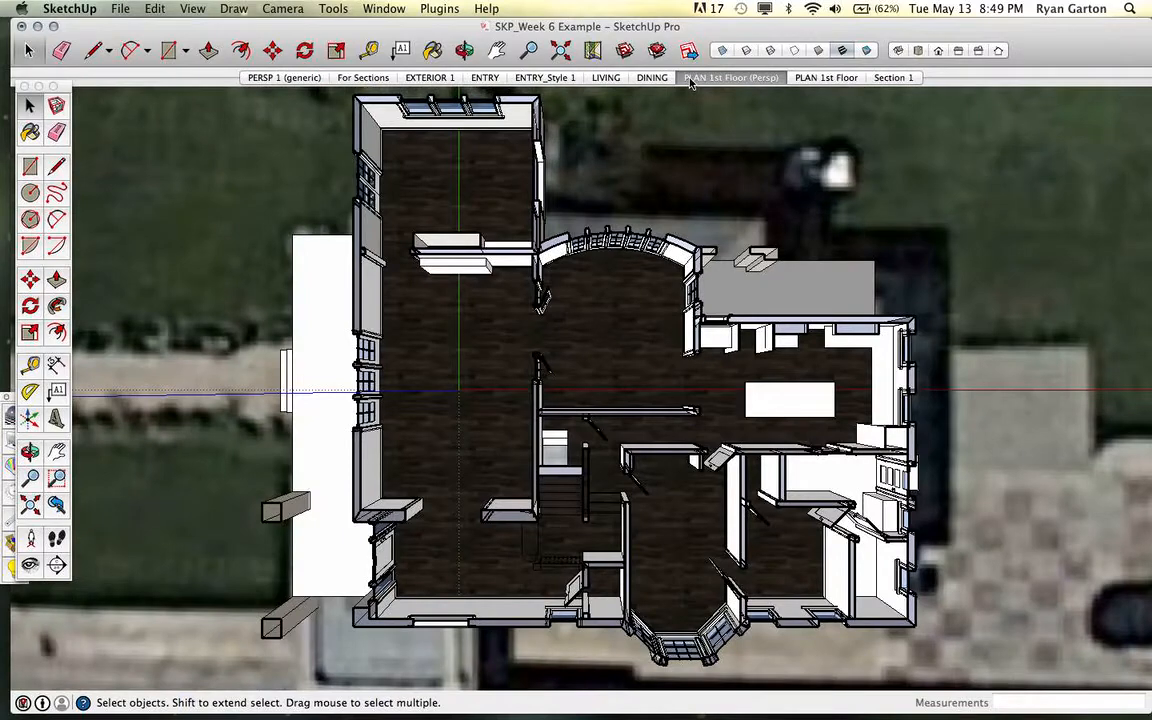
pyautogui.click(848, 82)
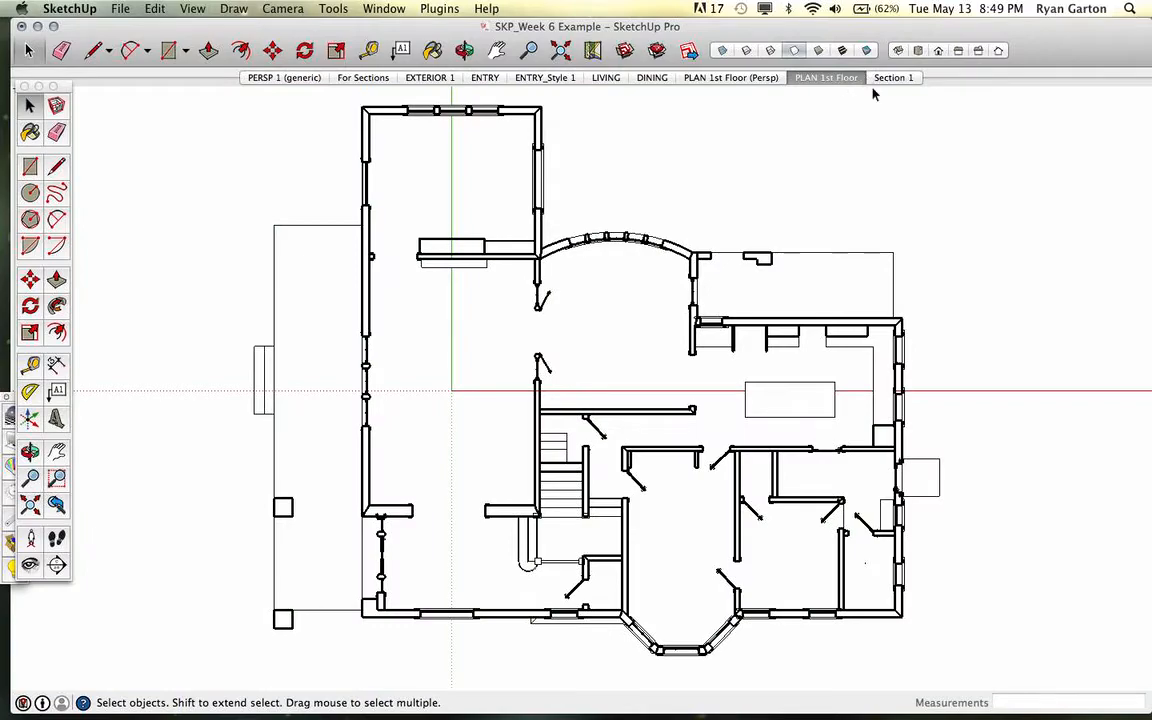
pyautogui.click(883, 84)
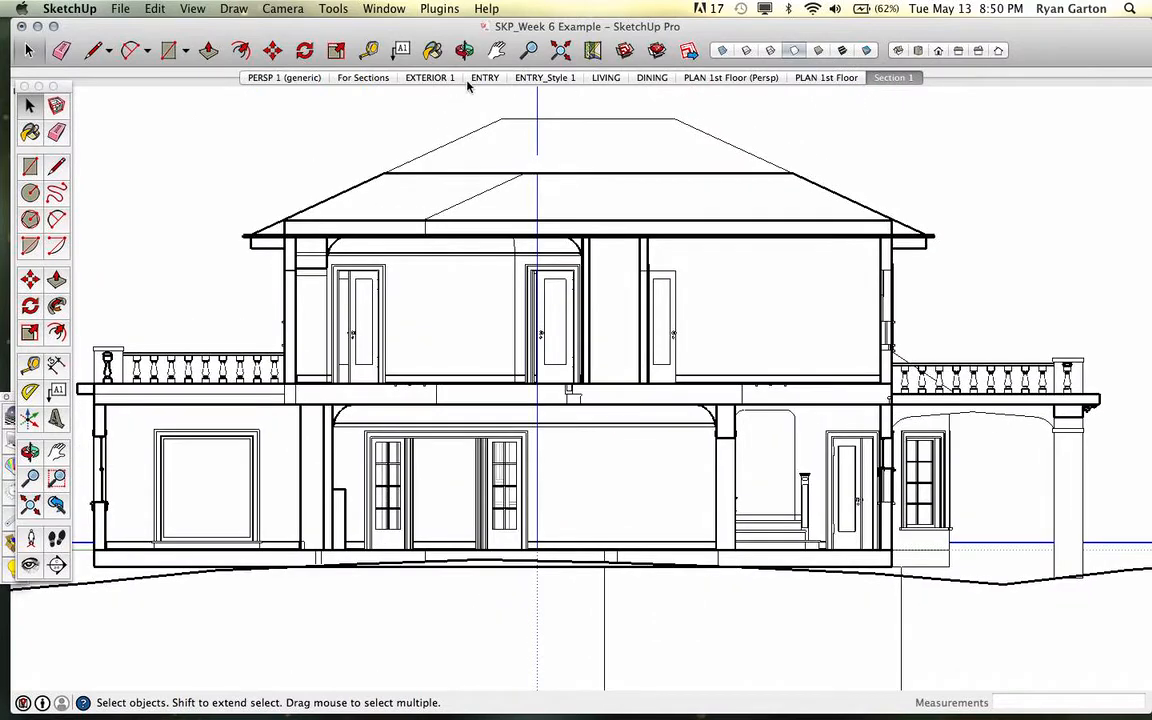
pyautogui.click(376, 79)
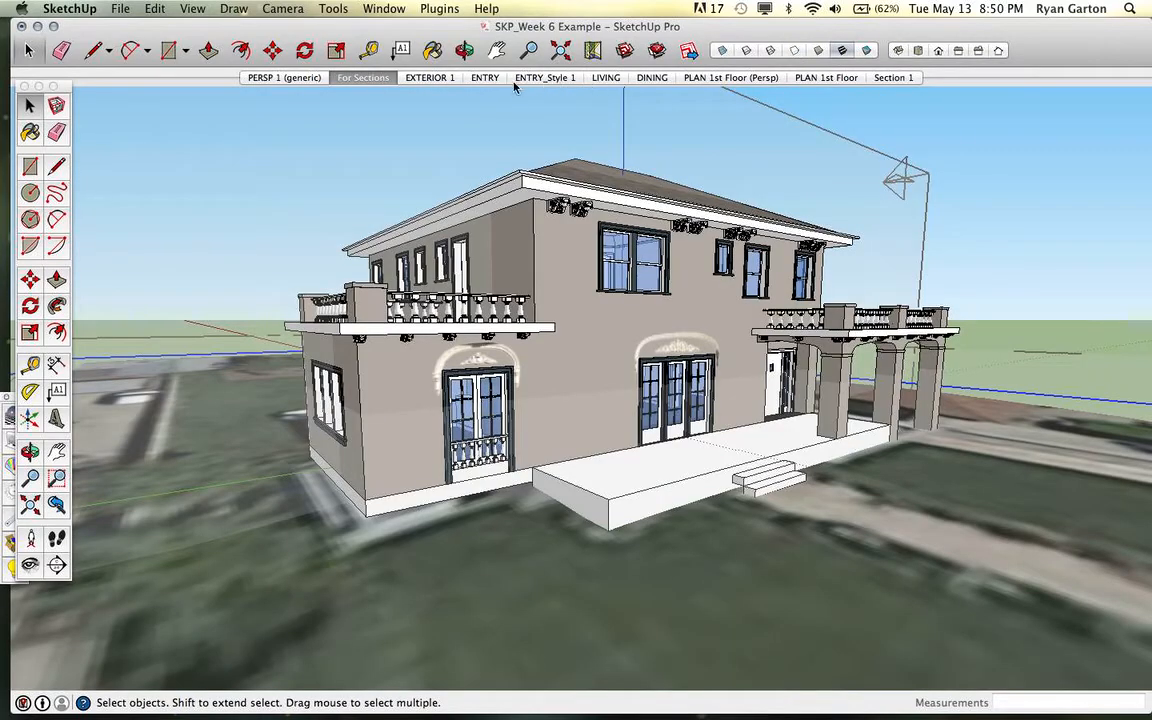
# Step: Recall the EXTERIOR 1 scene and start a 2D graphic export to the Desktop in JPEG format
pyautogui.click(446, 80)
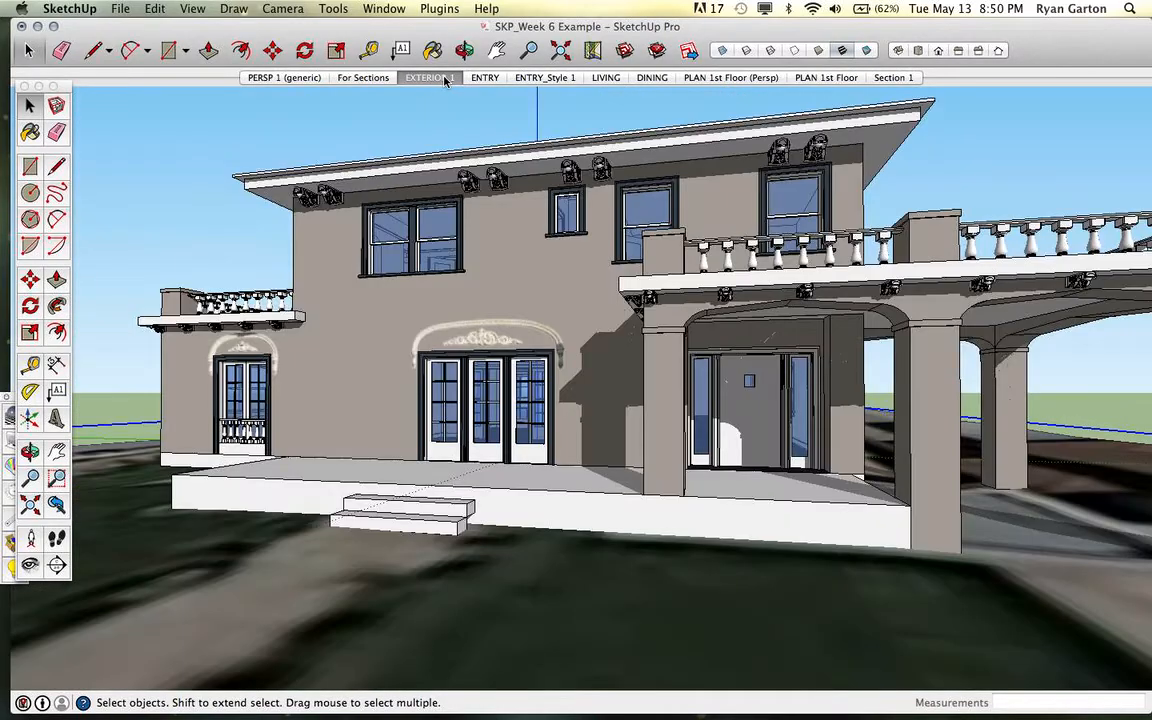
pyautogui.click(121, 9)
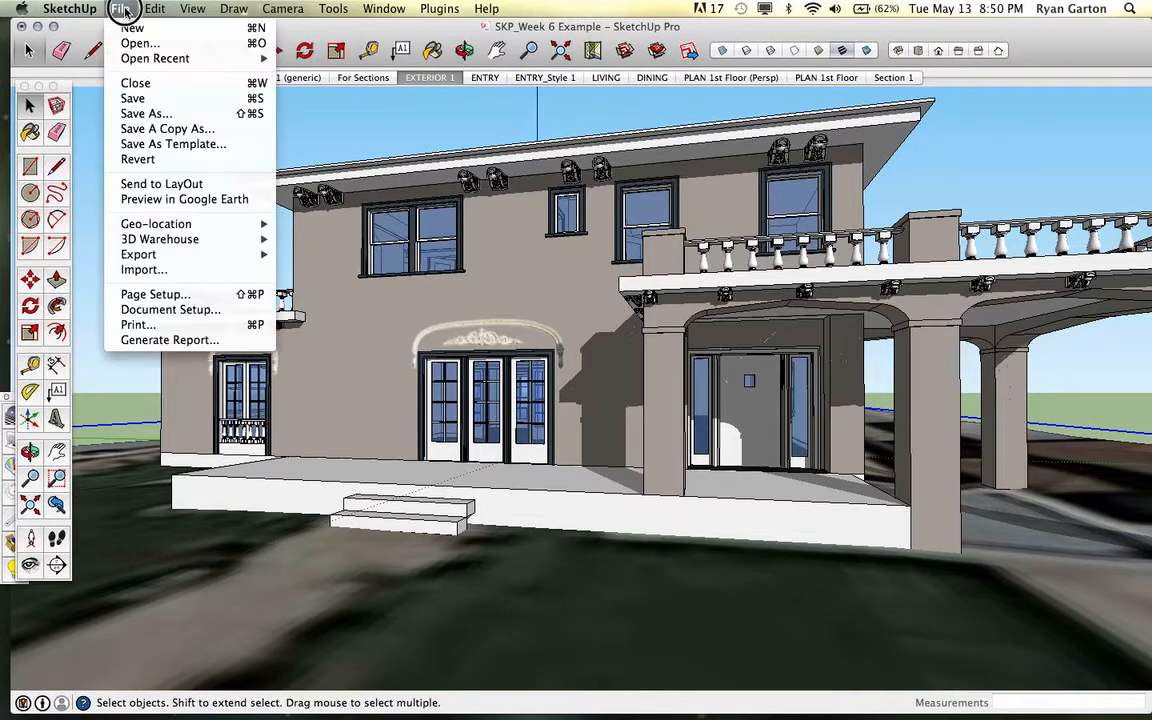
pyautogui.moveTo(143, 257)
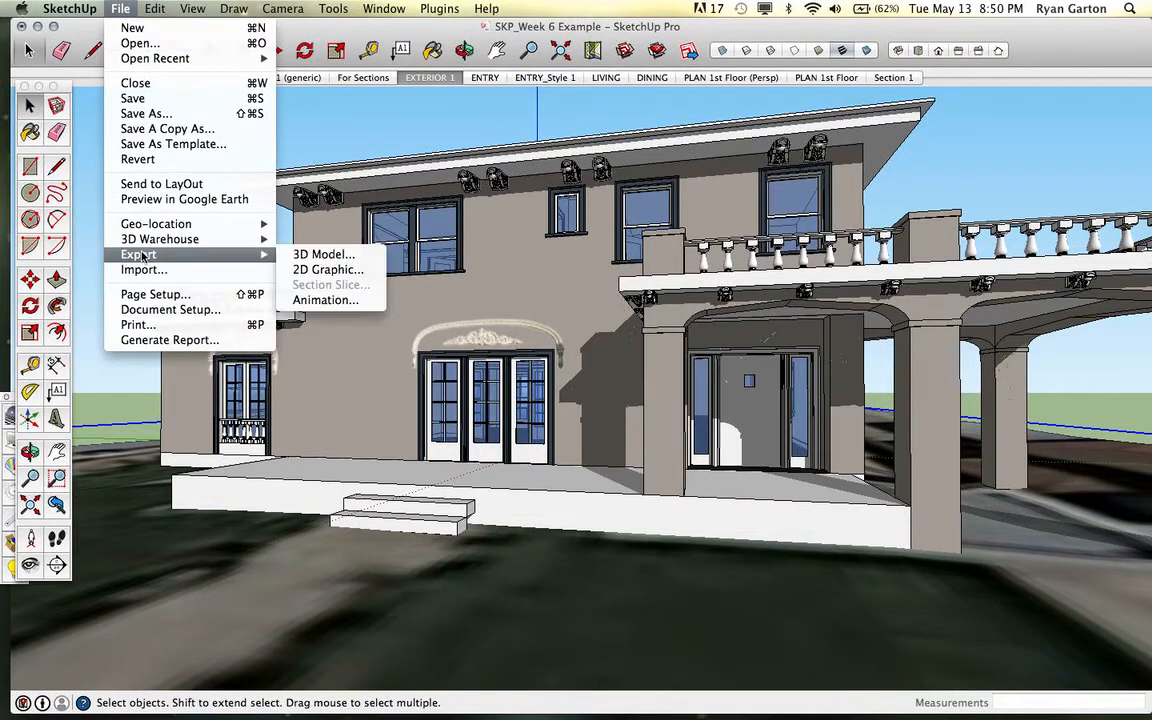
pyautogui.click(305, 270)
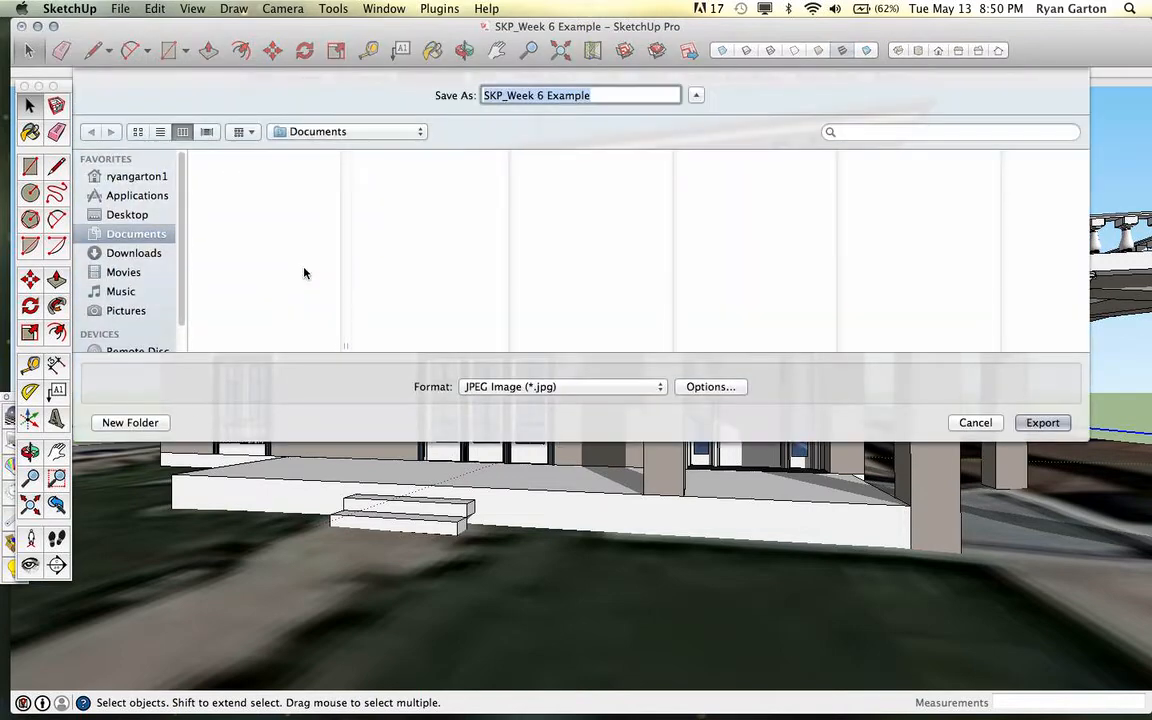
pyautogui.click(128, 175)
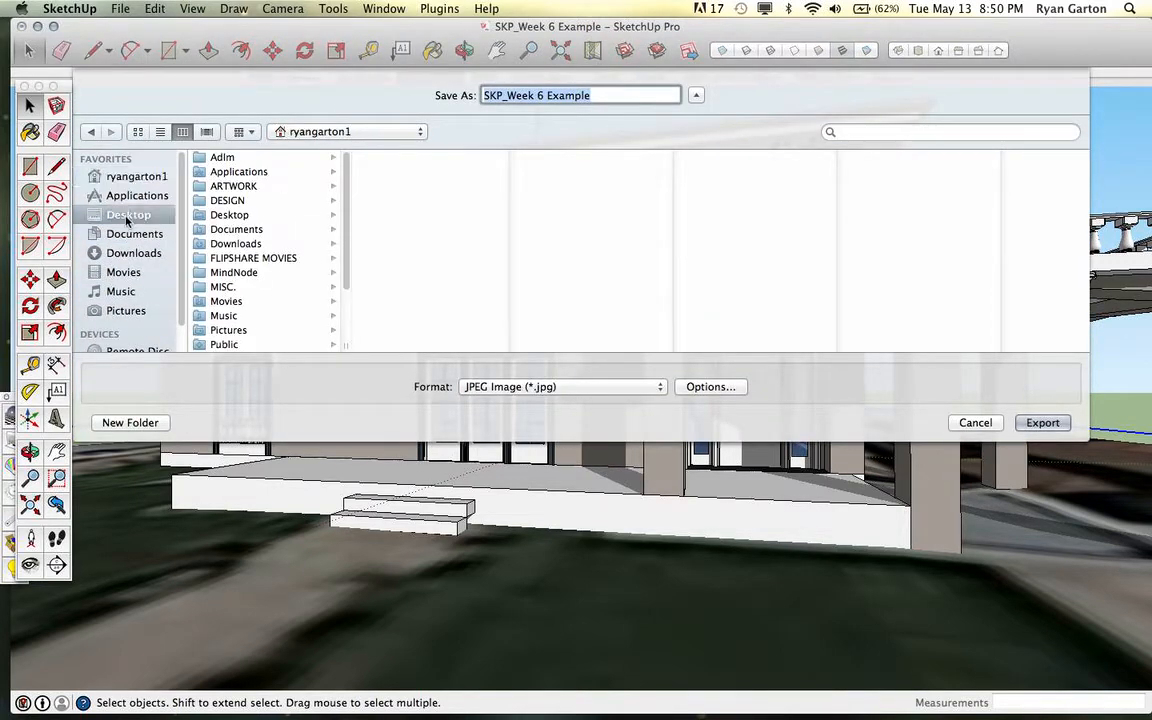
pyautogui.click(127, 216)
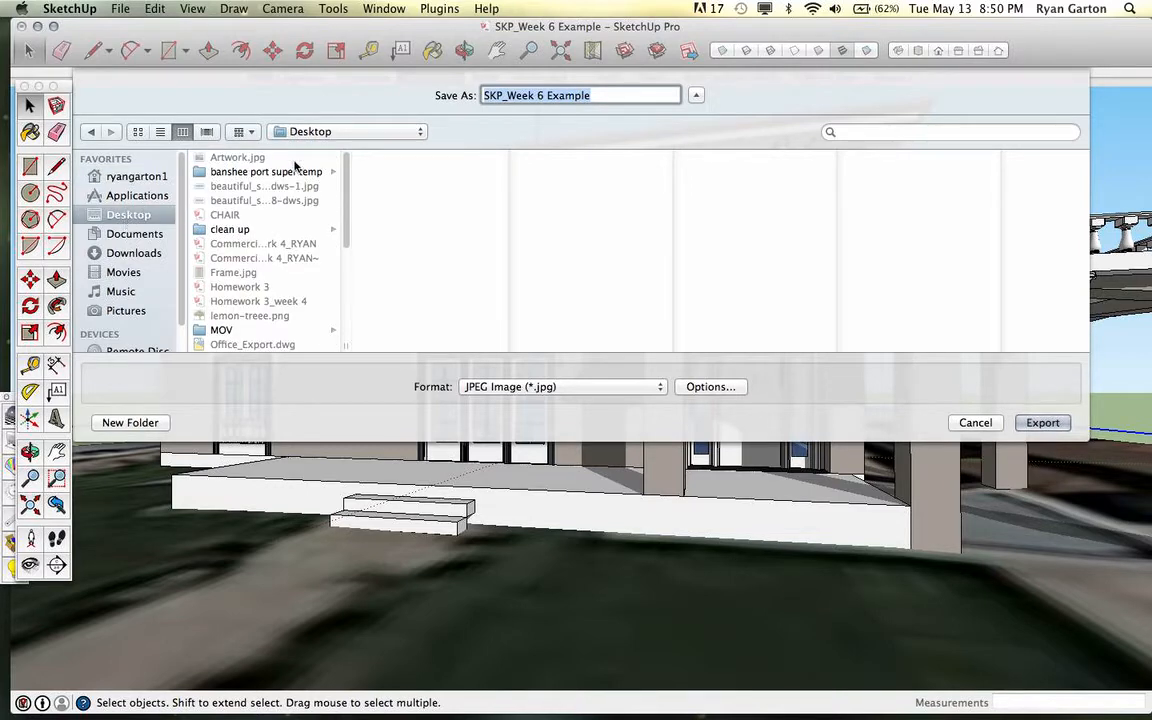
pyautogui.click(575, 386)
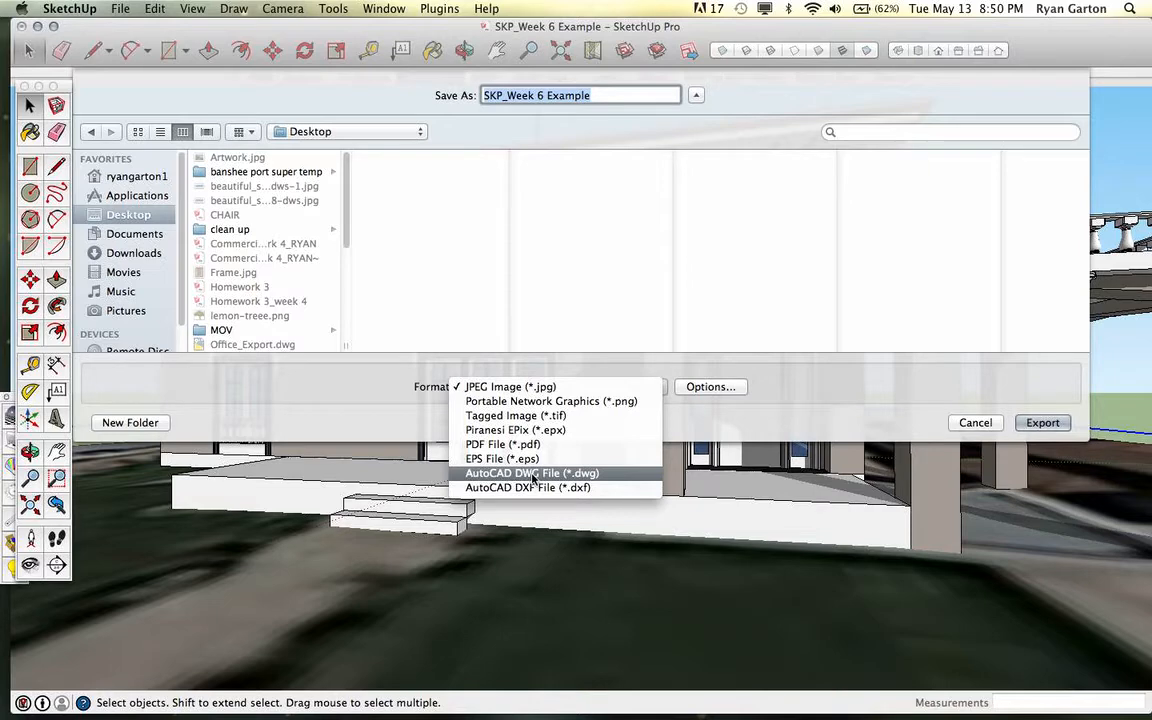
pyautogui.click(513, 387)
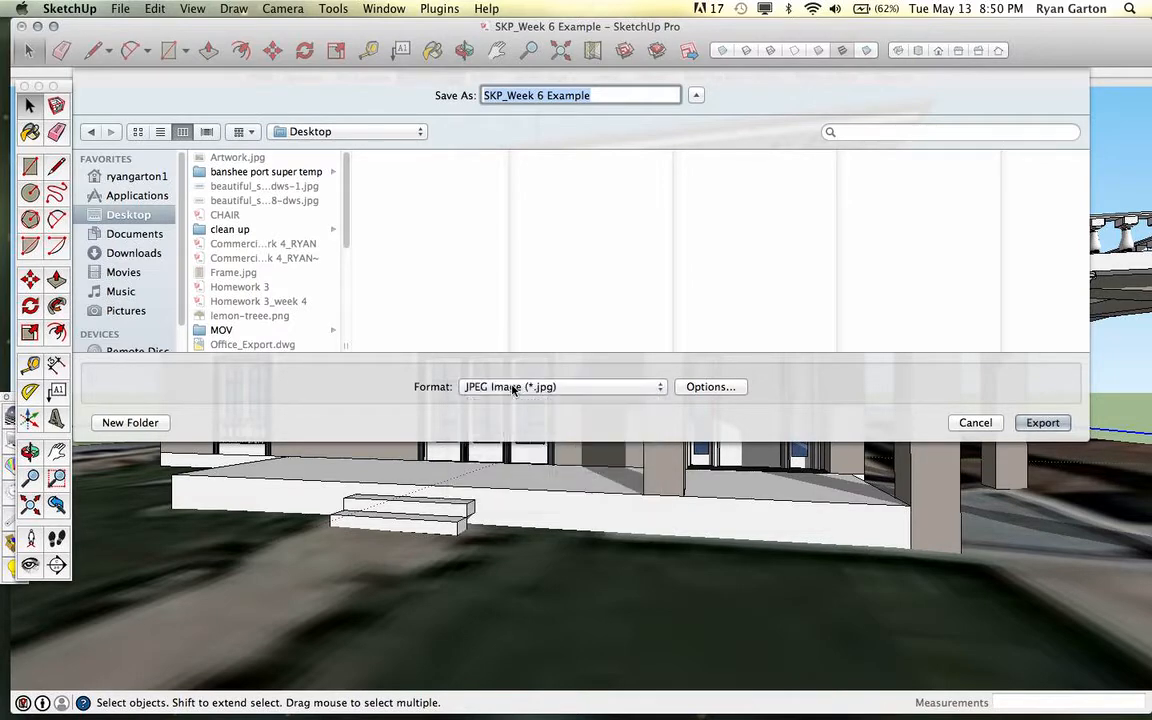
# Step: In the JPEG export options, disable Use View Size and set the resolution to 200 pixels/inch
pyautogui.click(710, 387)
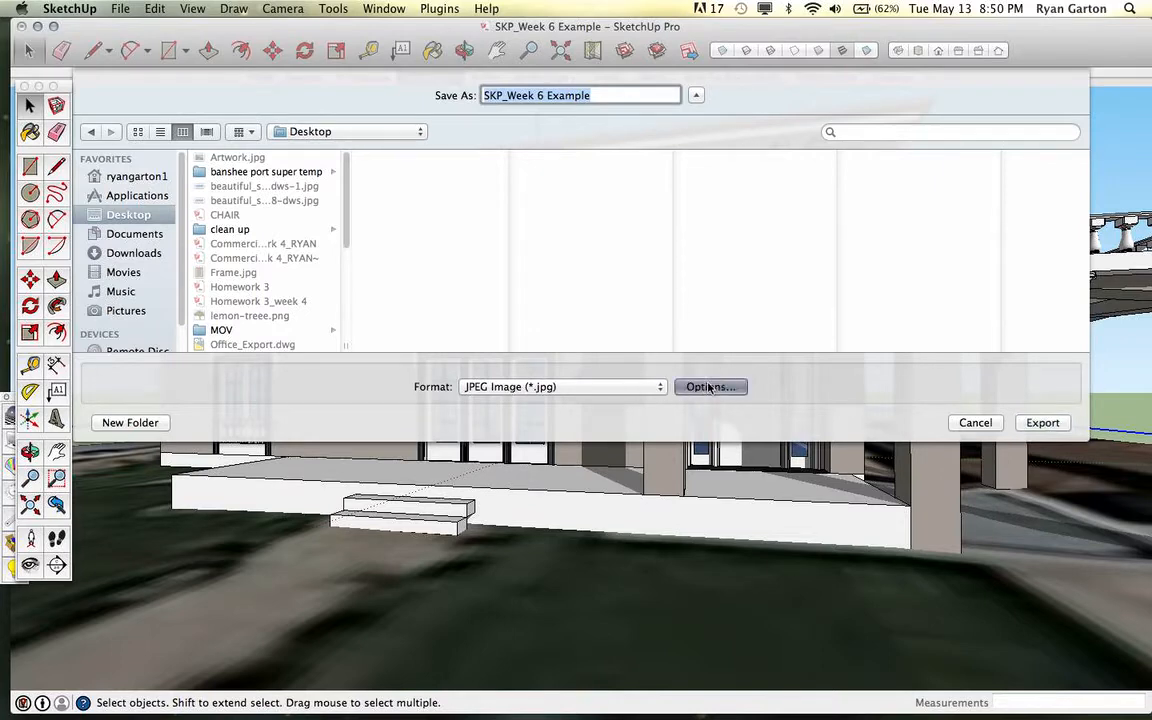
pyautogui.moveTo(471, 122); pyautogui.dragTo(379, 110)
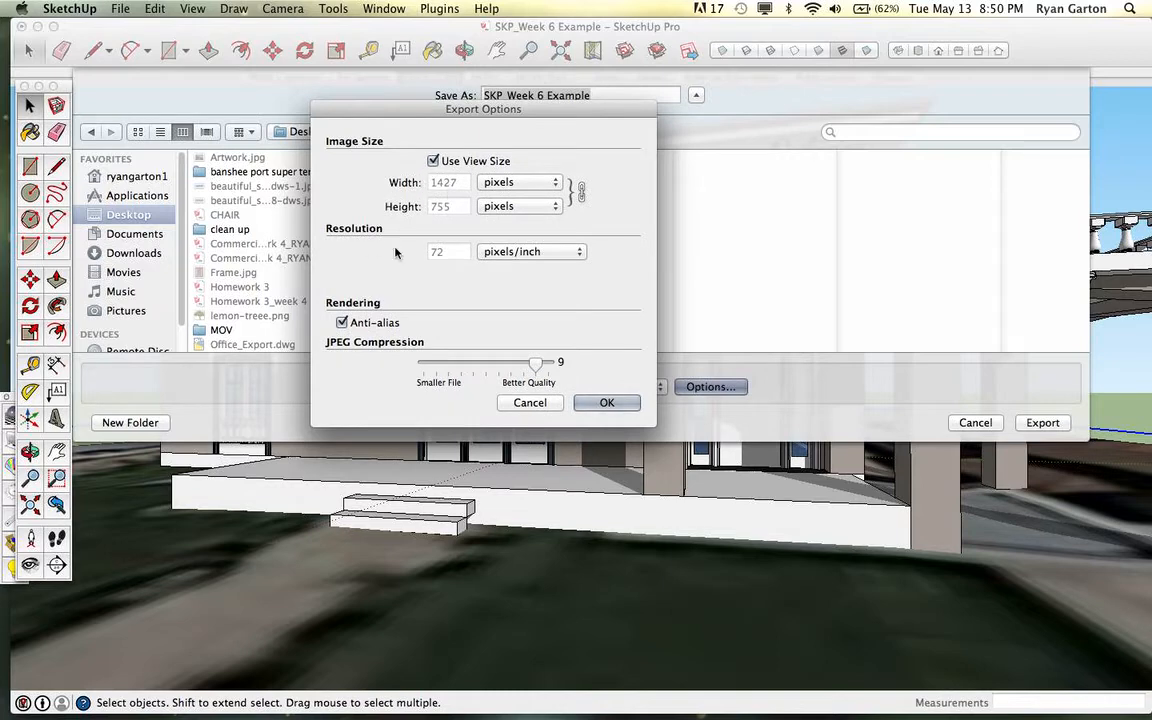
pyautogui.click(433, 161)
pyautogui.click(506, 253)
pyautogui.click(410, 250)
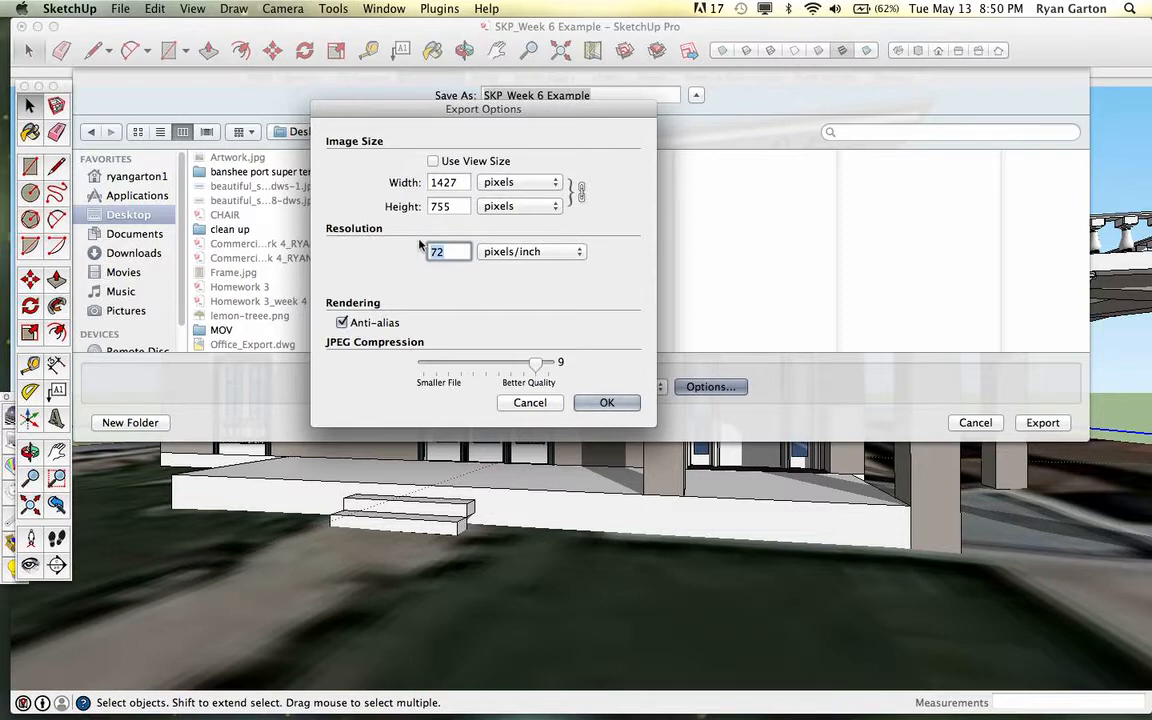
pyautogui.write('200')
pyautogui.click(607, 402)
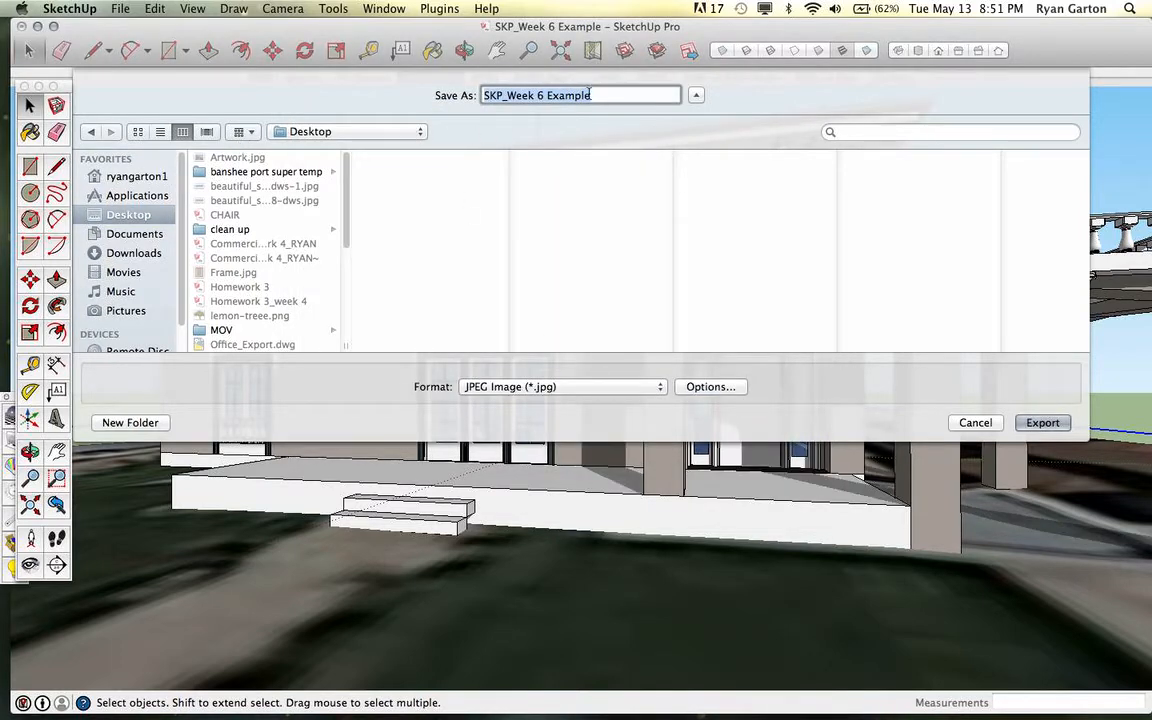
# Step: Name the image file Test and export it to the Desktop
pyautogui.write('Test')
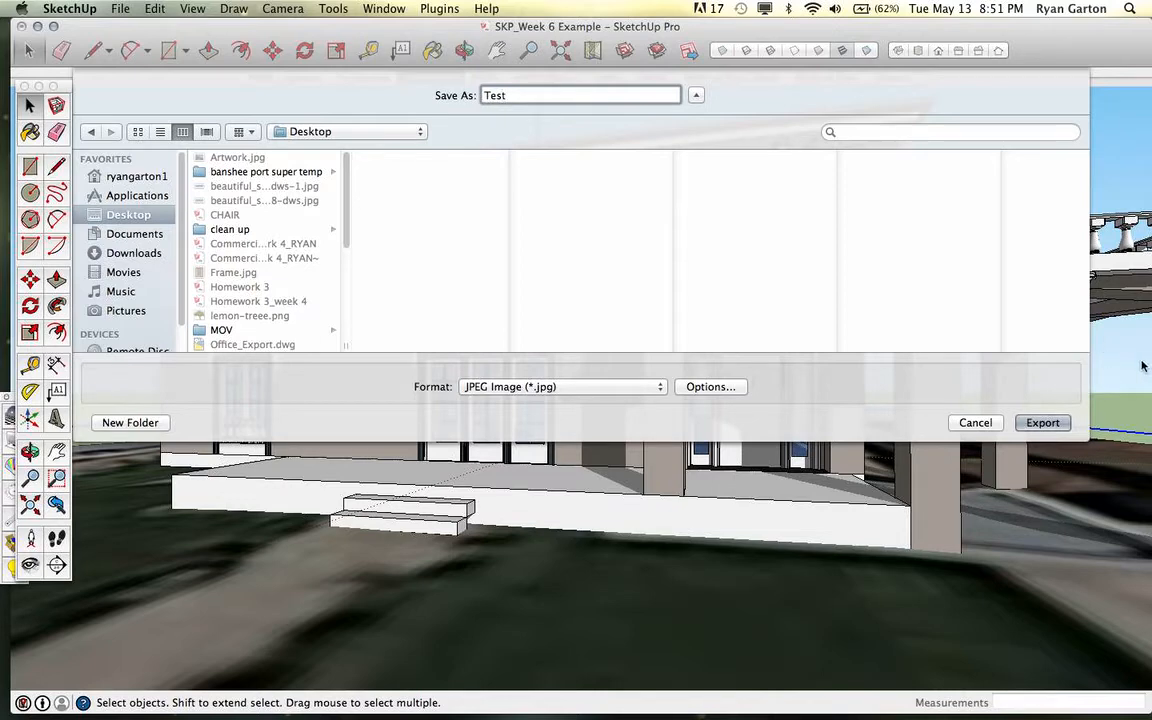
pyautogui.click(1045, 422)
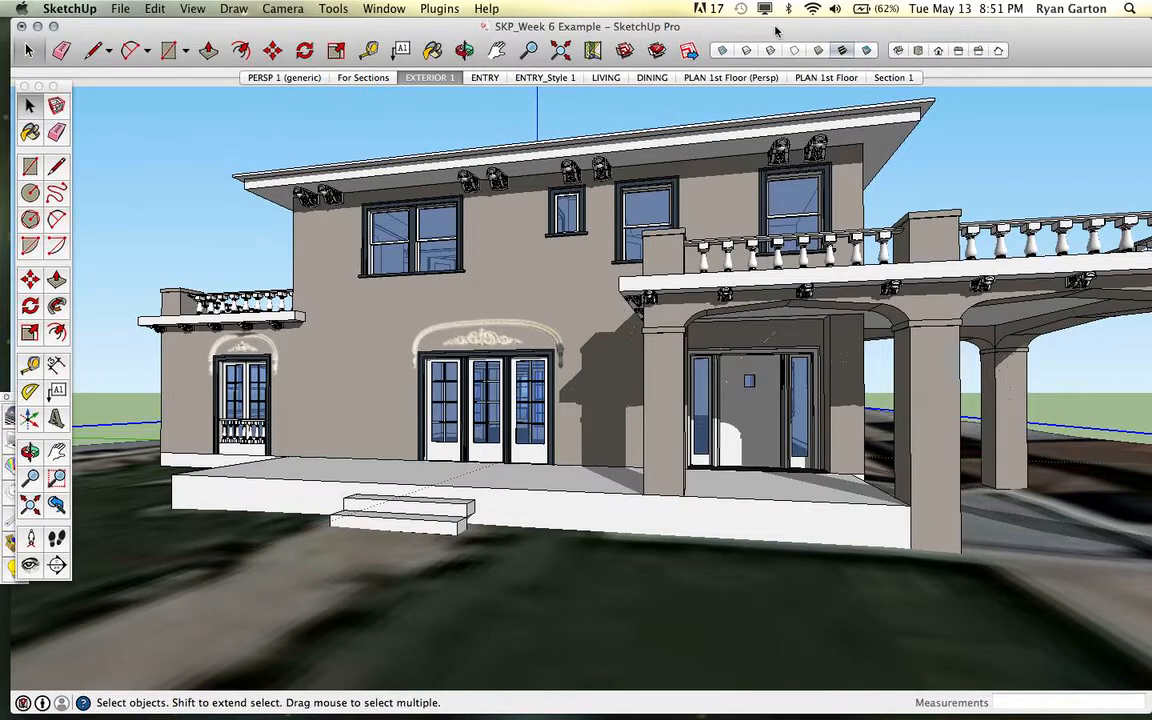
# Step: Move the model window aside, switch to Finder and open a new window showing the Desktop folder
pyautogui.moveTo(776, 32)
pyautogui.mouseDown()
pyautogui.moveTo(710, 393)
pyautogui.moveTo(740, 388)
pyautogui.mouseUp()
pyautogui.click(449, 171)
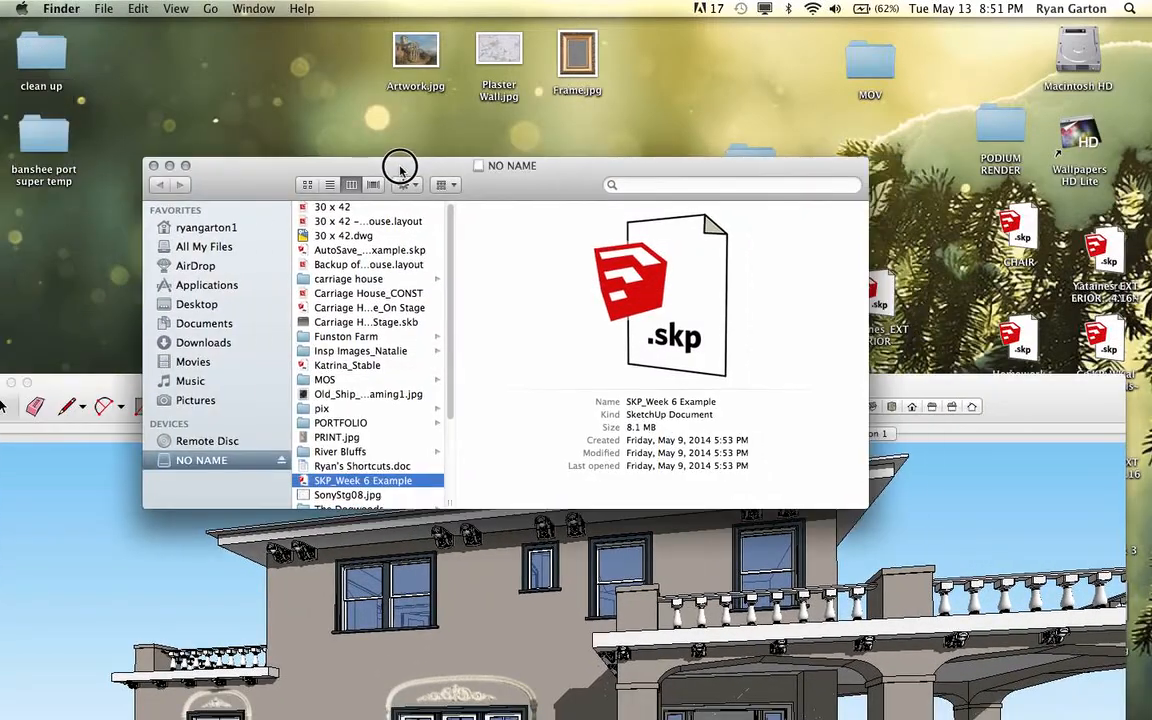
pyautogui.moveTo(399, 162); pyautogui.dragTo(399, 89)
pyautogui.click(61, 8)
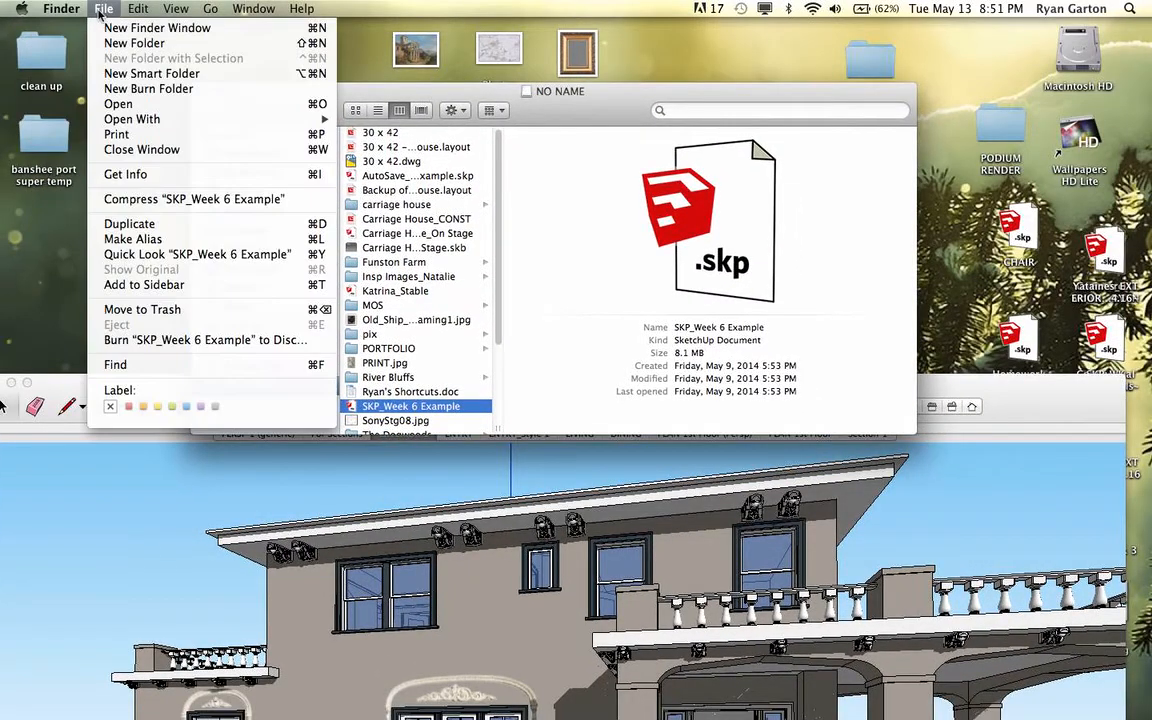
pyautogui.click(104, 30)
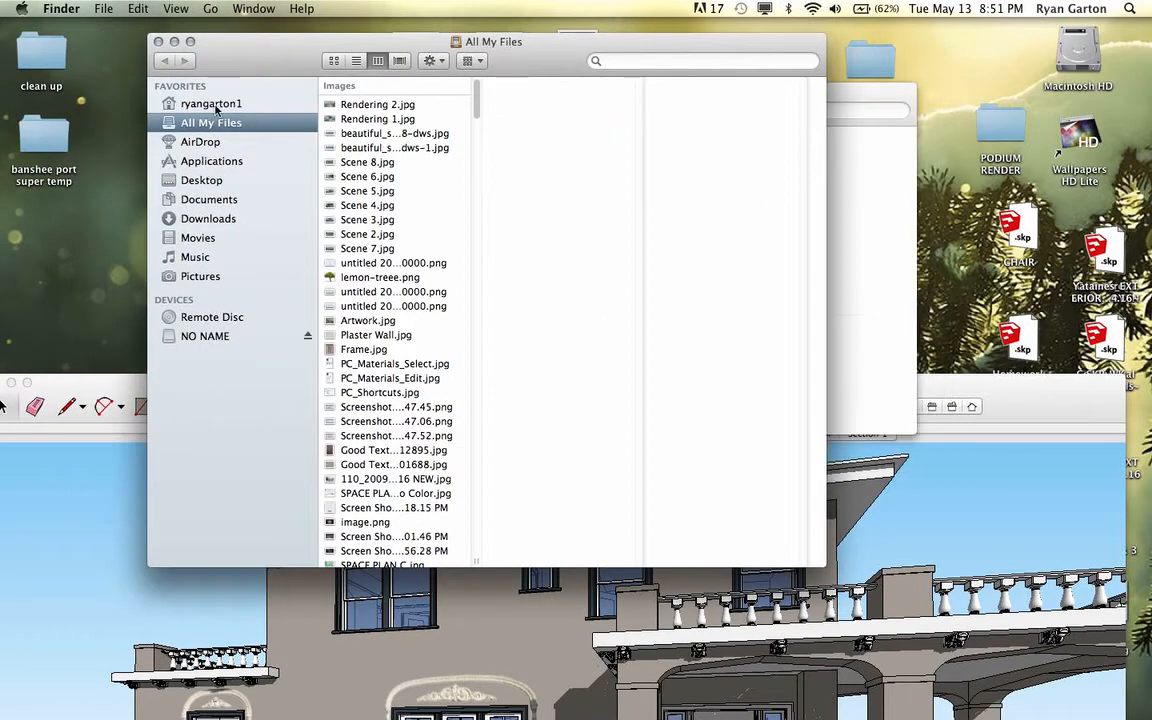
pyautogui.click(193, 186)
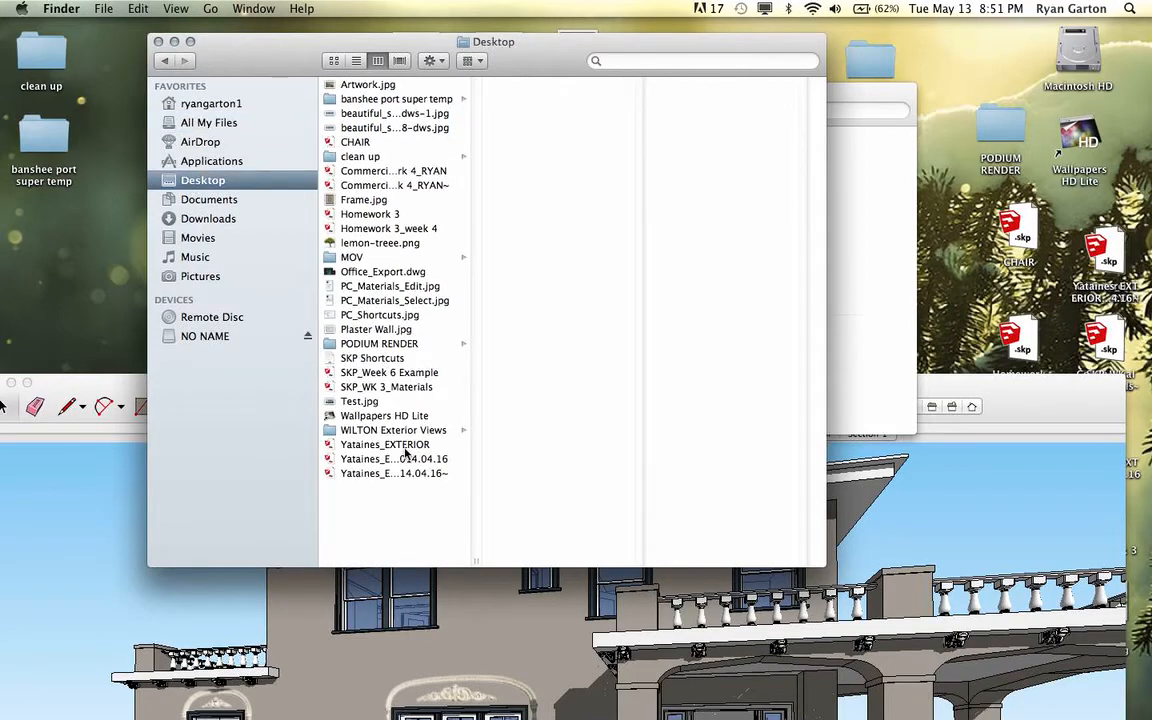
# Step: Open the exported Test.jpg from the Desktop in Preview and check the rendered exterior view
pyautogui.doubleClick(360, 400)
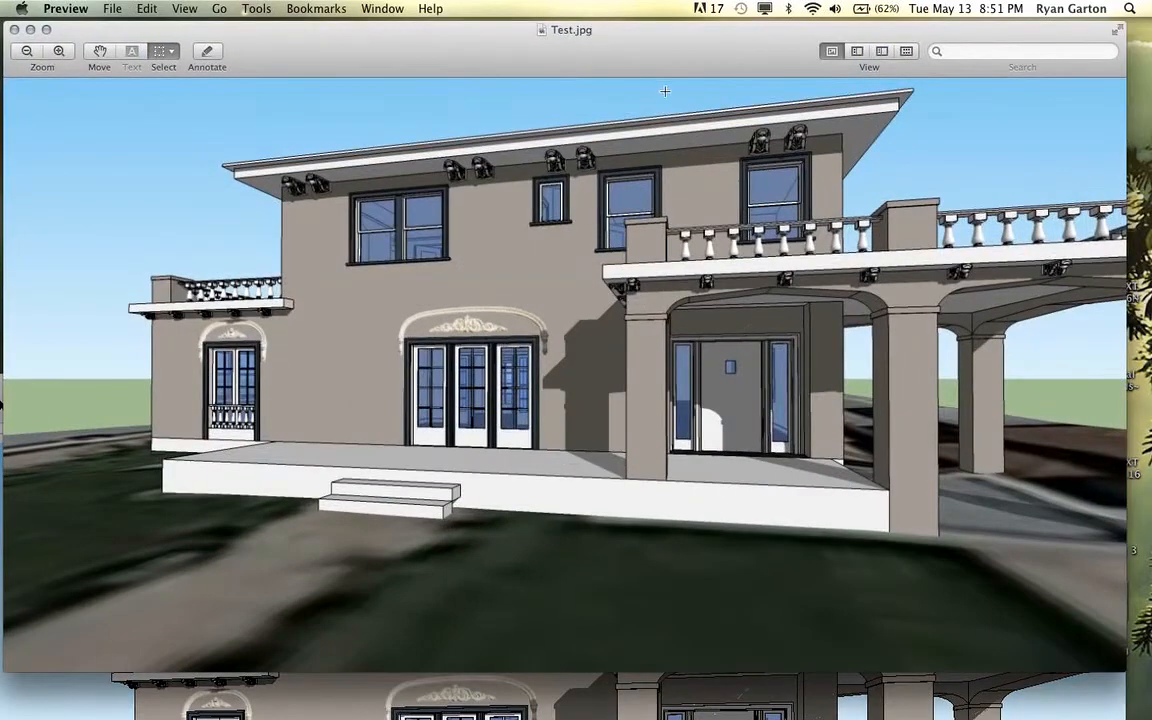
pyautogui.moveTo(661, 61); pyautogui.dragTo(665, 63)
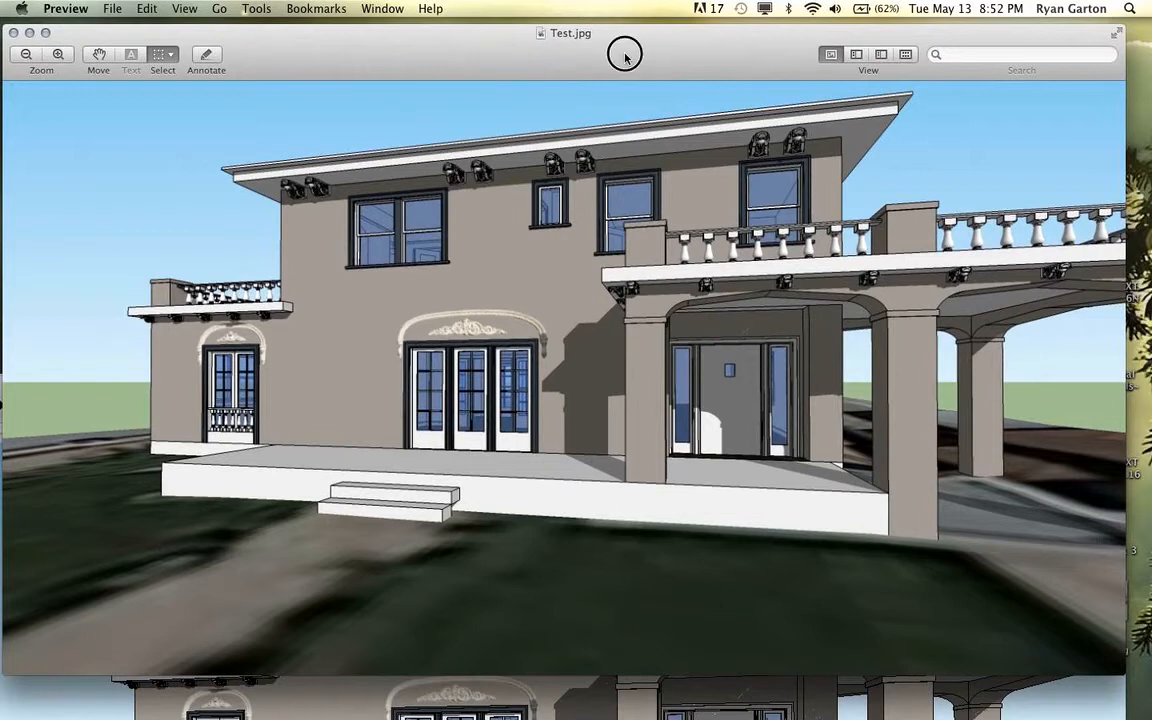
pyautogui.moveTo(625, 51); pyautogui.dragTo(654, 45)
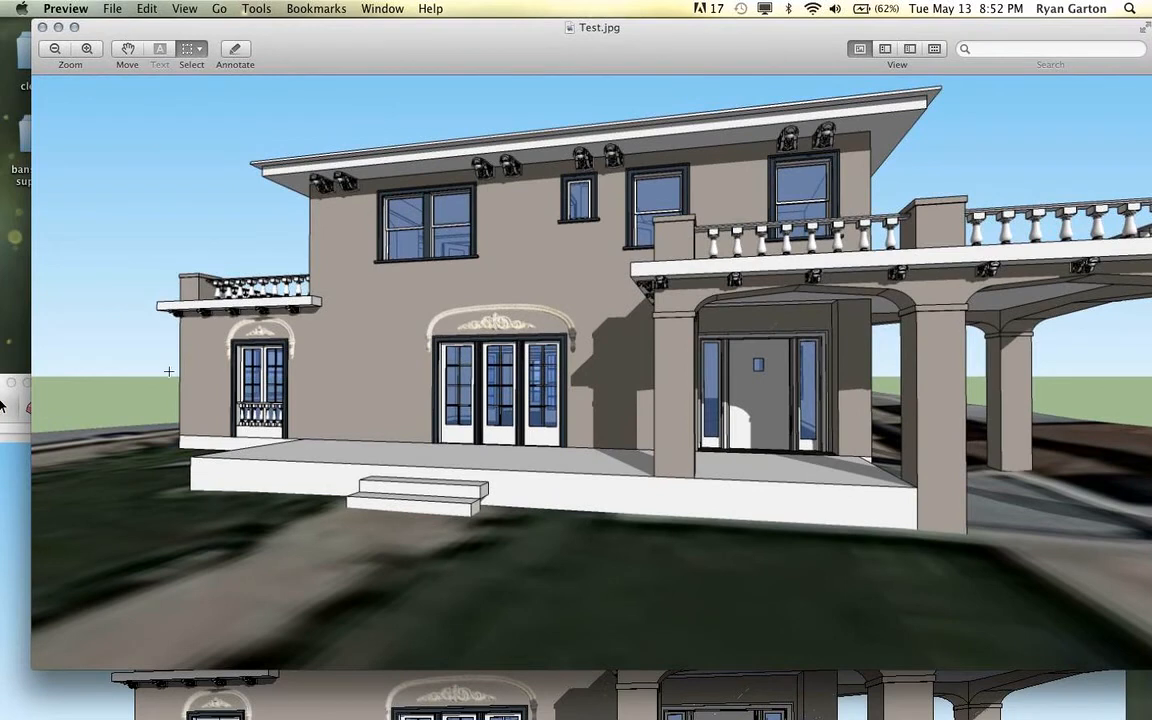
# Step: Switch back to the SketchUp house model and recall the ENTRY scene, turning the view toward the glazed double doors
pyautogui.click(27, 505)
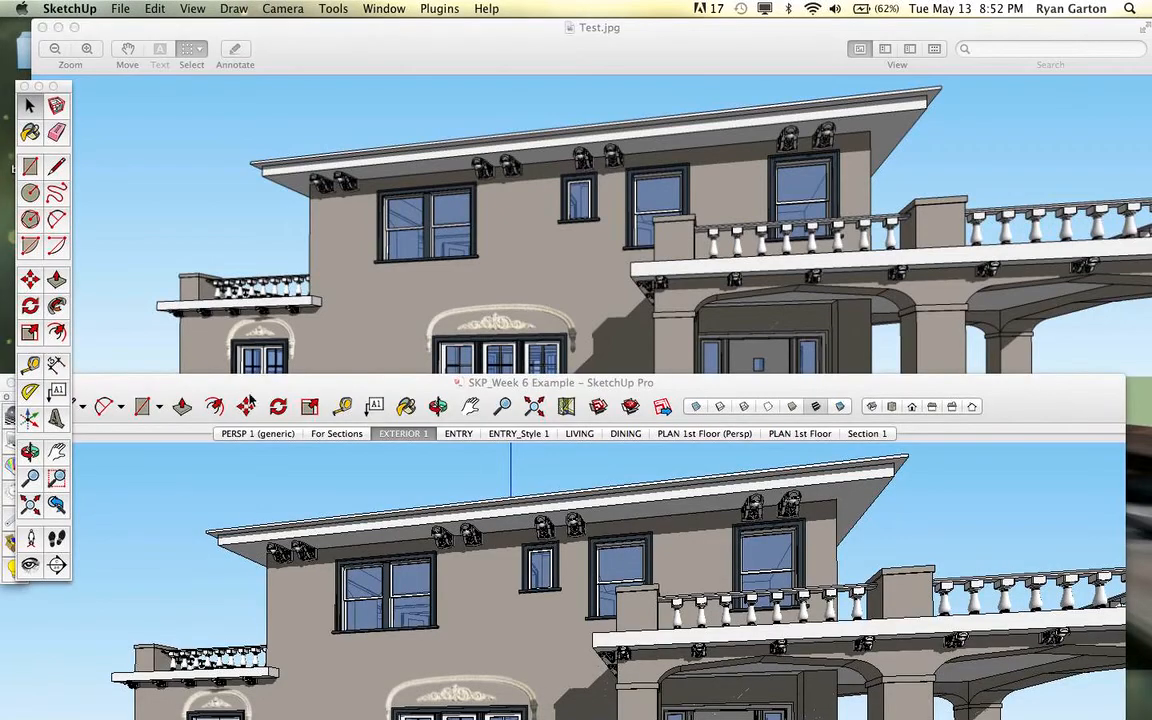
pyautogui.moveTo(249, 391)
pyautogui.mouseDown()
pyautogui.moveTo(282, 100)
pyautogui.moveTo(278, 32)
pyautogui.mouseUp()
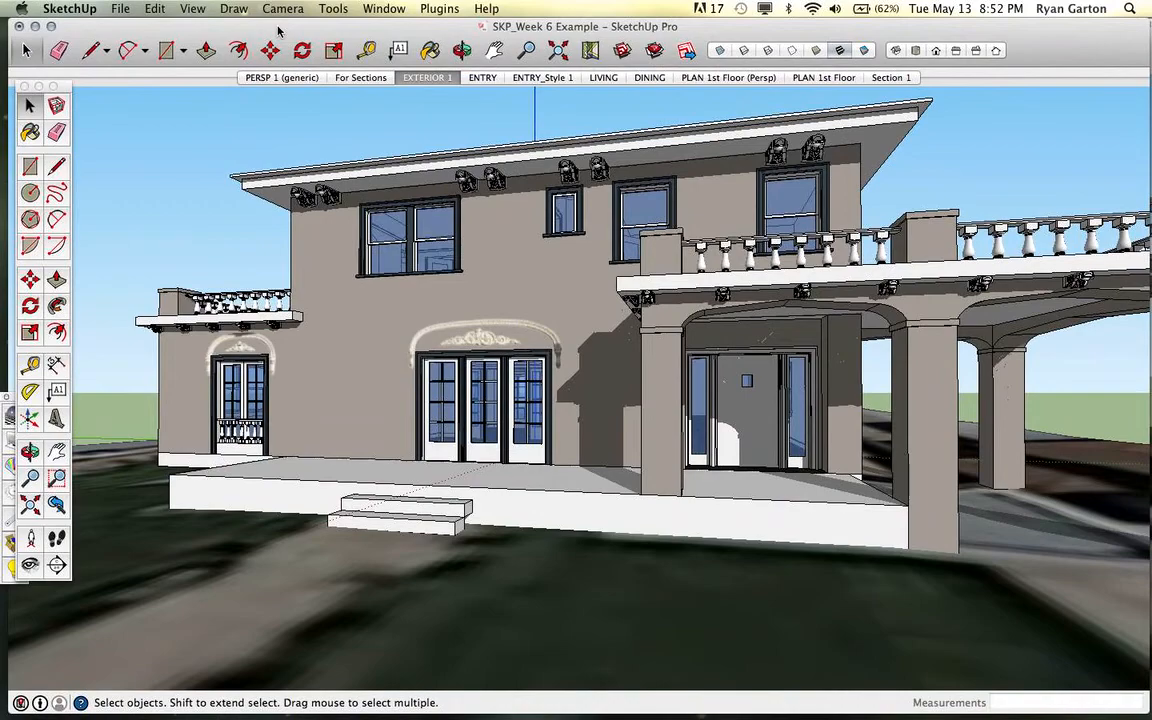
pyautogui.click(481, 78)
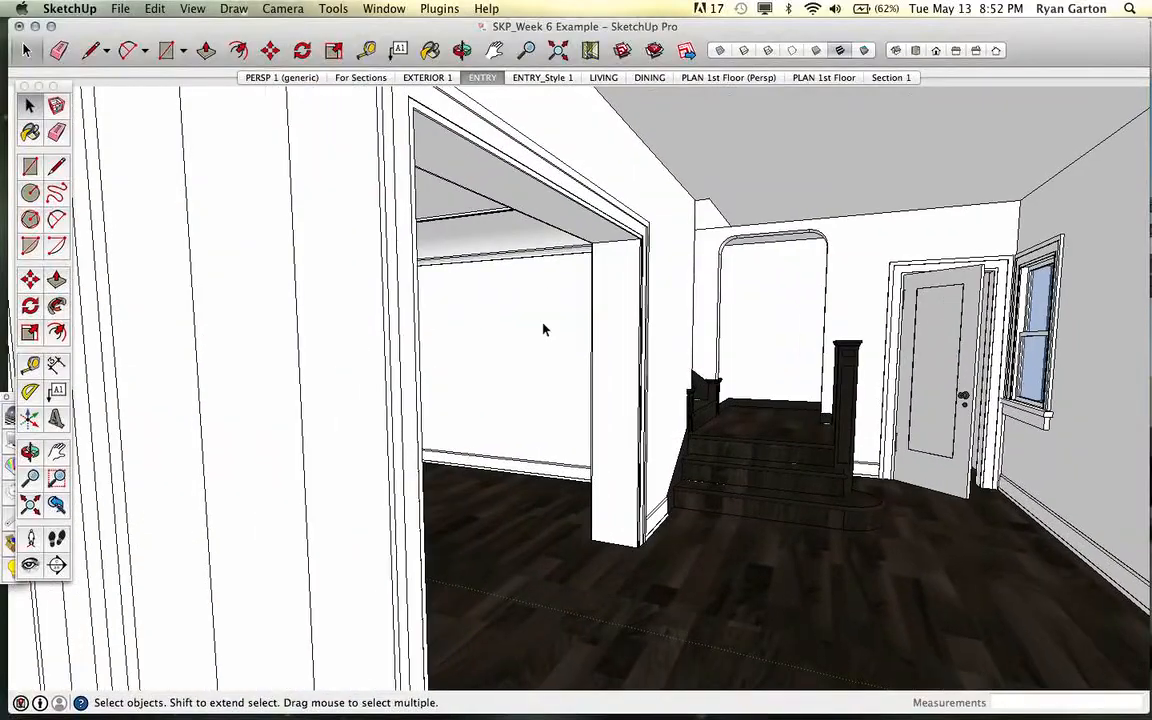
pyautogui.moveTo(543, 330); pyautogui.dragTo(474, 411, button='middle')
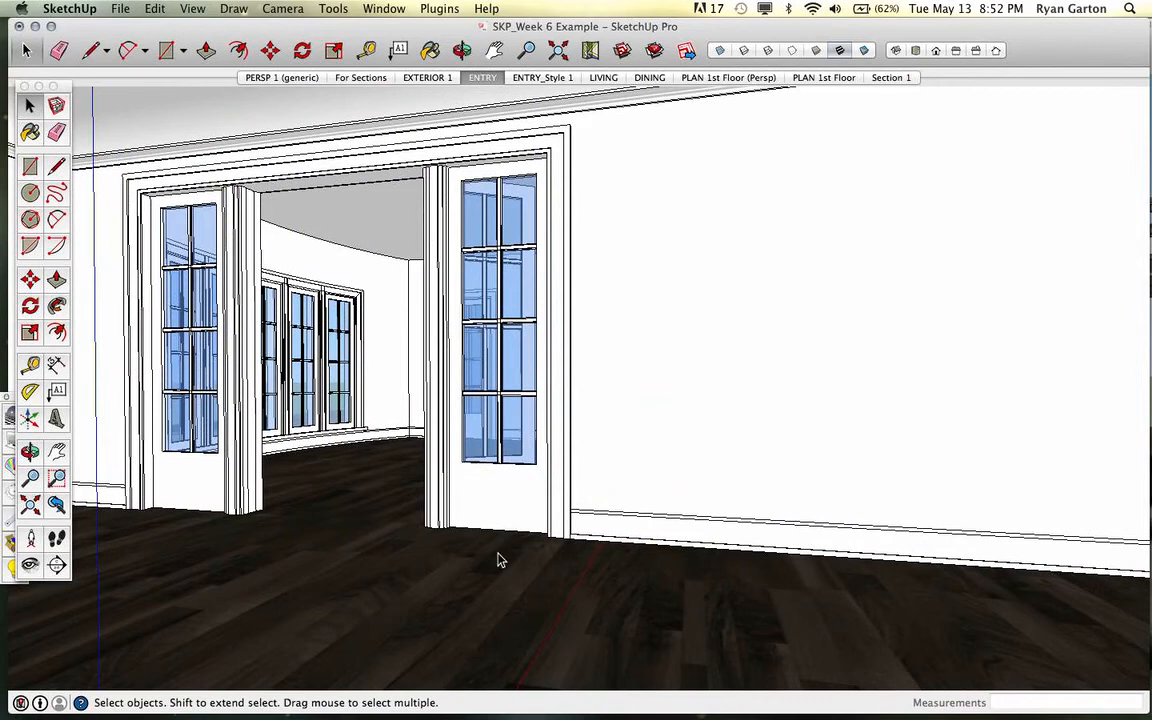
pyautogui.click(518, 708)
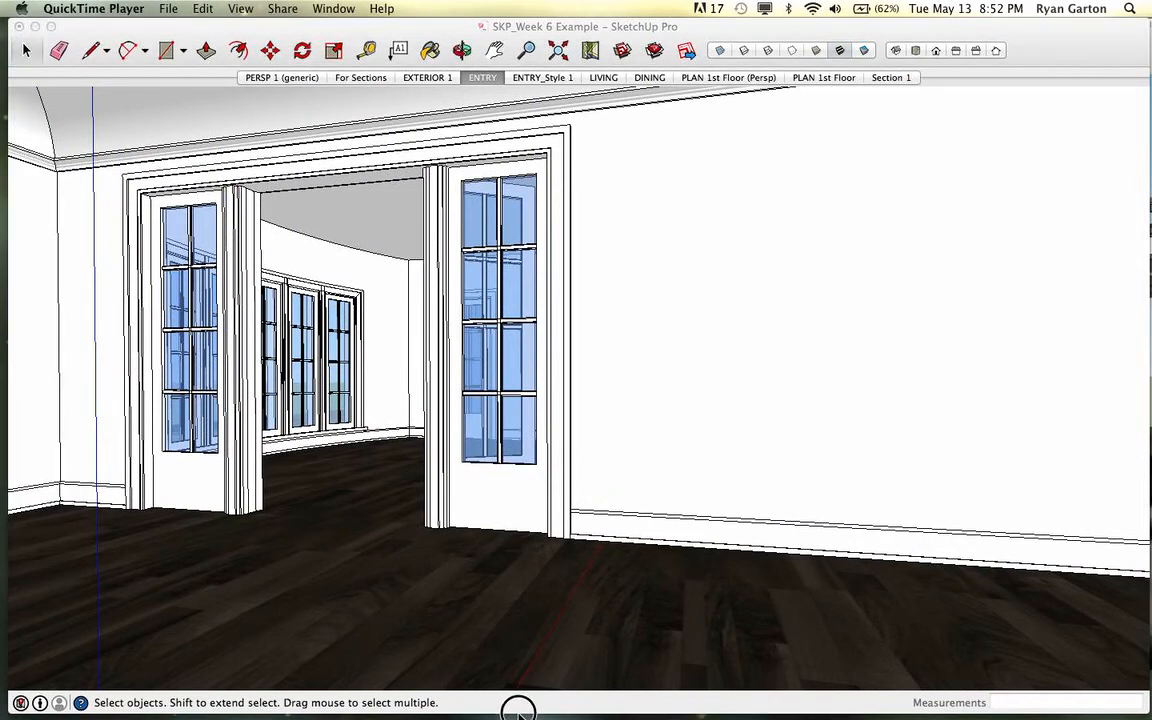